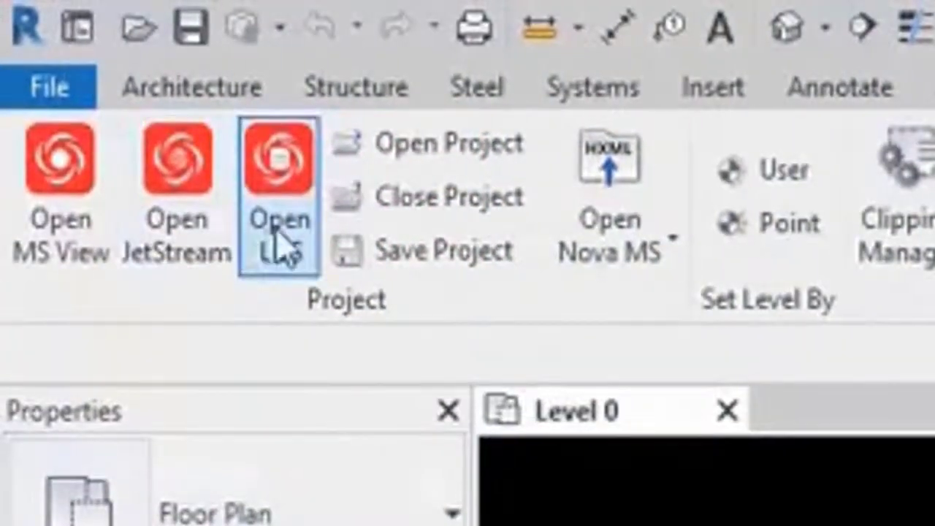
Load the LGS point cloud Sporthal Boutersem 2.lgs using the World (Identity) coordinate system and 1000 units per meter
left_click(275, 236)
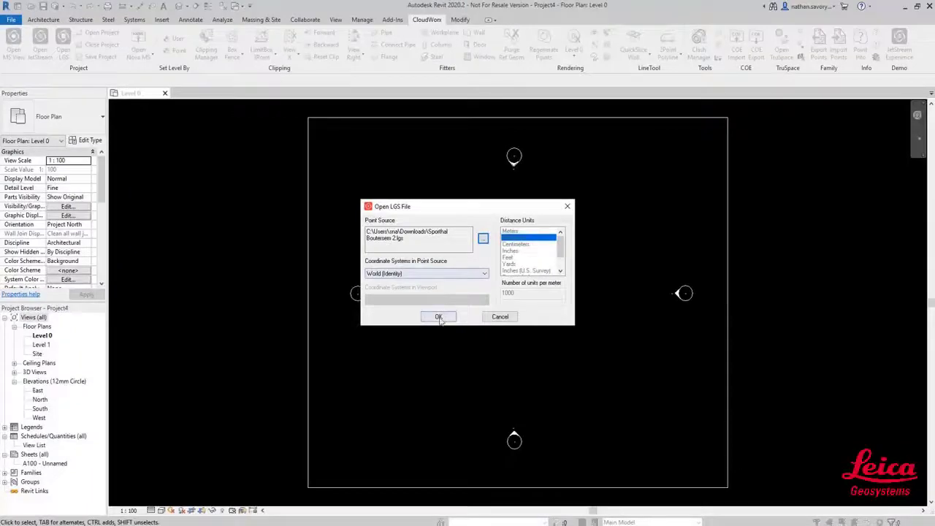
left_click(438, 317)
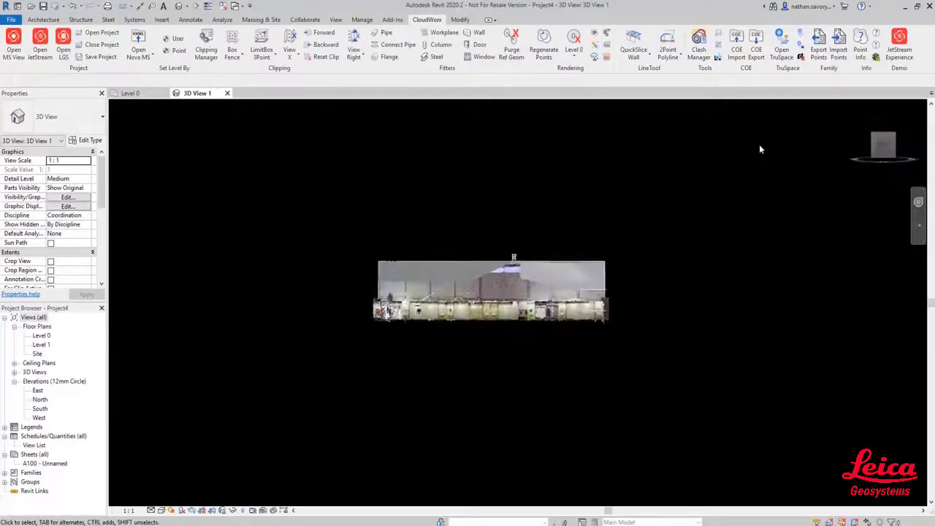
Cut a 10 mm horizontal QuickSlice through the lower storey of the point cloud and view it from above
scroll(551, 352, "up", 3)
scroll(493, 330, "up", 2)
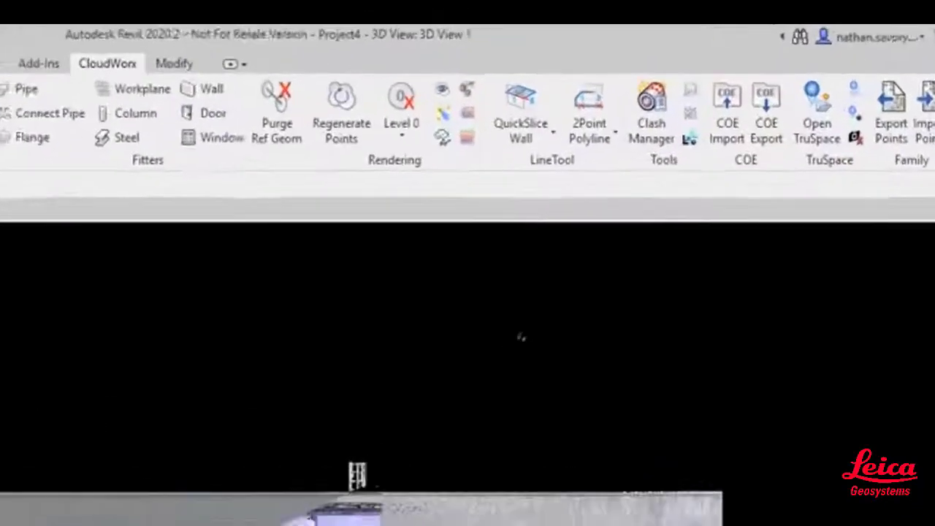
left_click(514, 145)
left_click(541, 273)
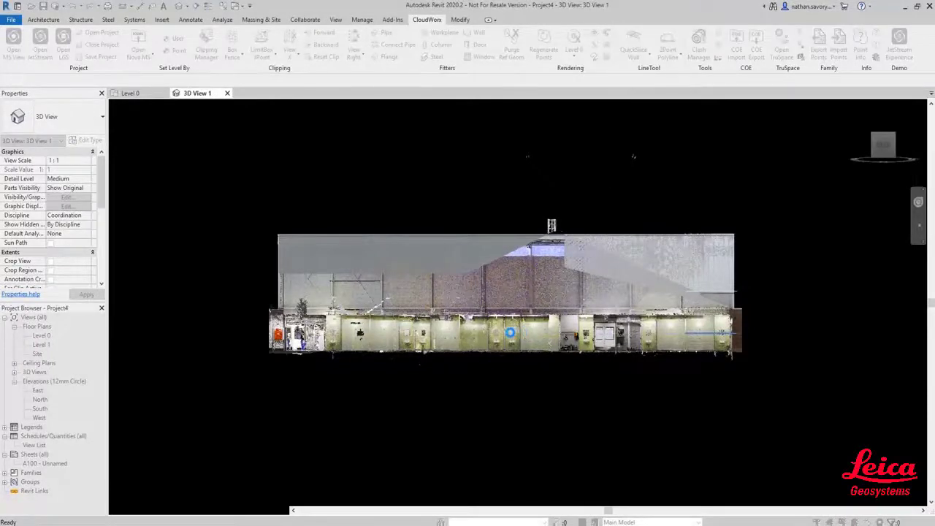
left_click(510, 333)
middle_click_drag(508, 338, 484, 432)
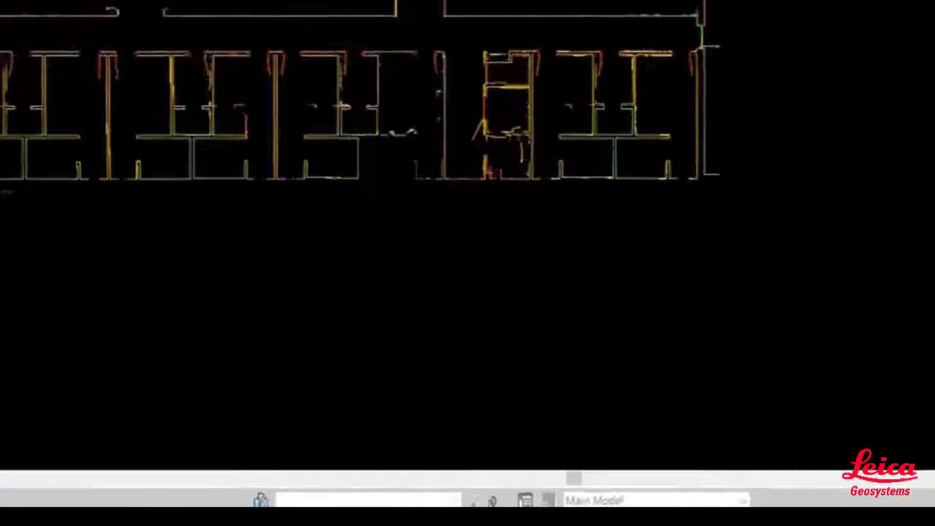
Rename the _QuickSlice clipping to GF slice in the Clipping Manager
left_click(206, 44)
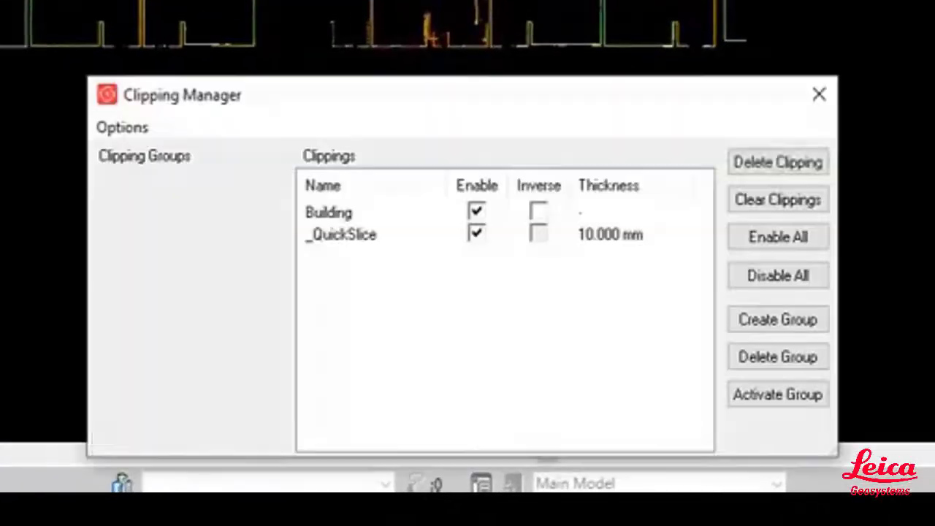
left_click(366, 236)
left_click(386, 236)
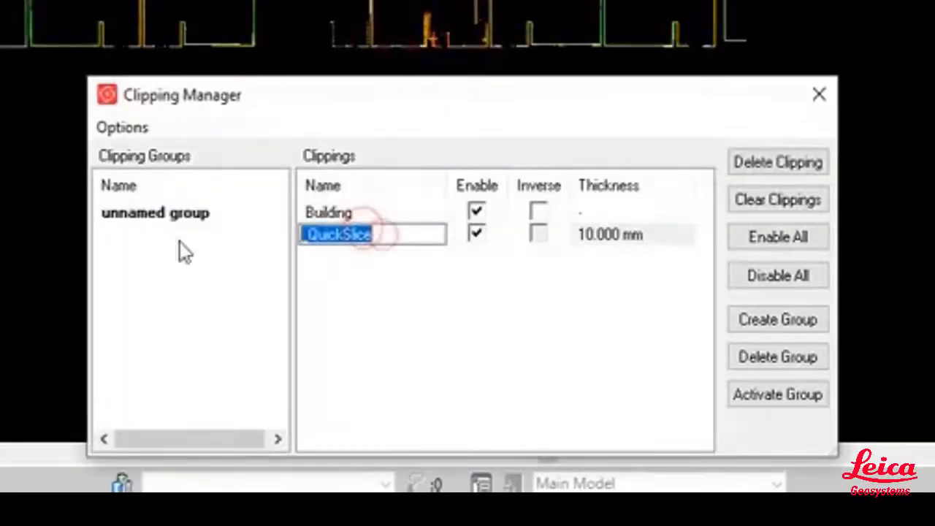
type("GF sl")
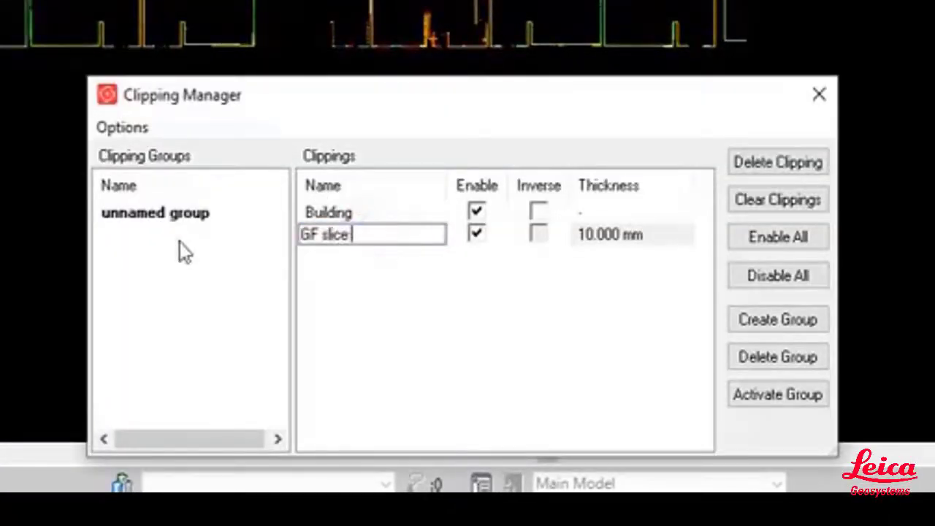
left_click(390, 287)
Set the thickness of the GF slice clipping to 200 mm and close the Clipping Manager
left_click(595, 236)
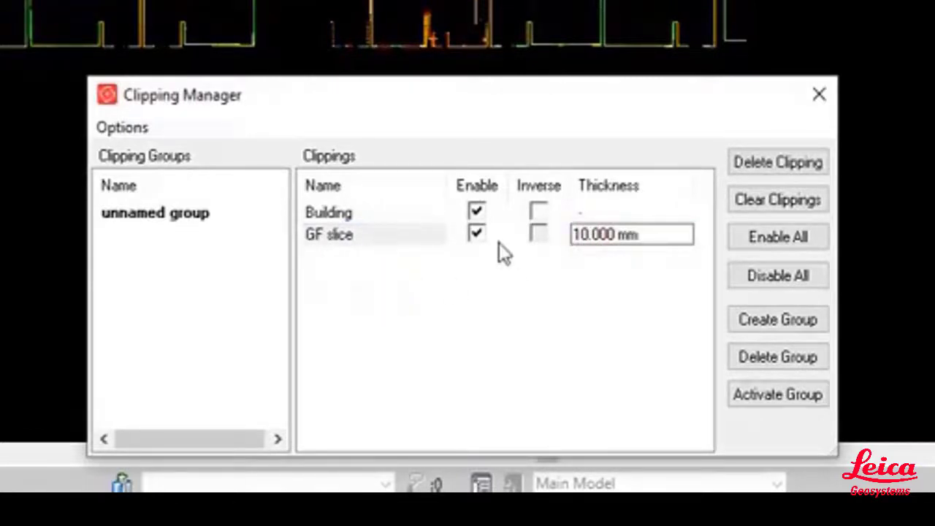
key("BackSpace")
key("BackSpace")
type("200")
key("Return")
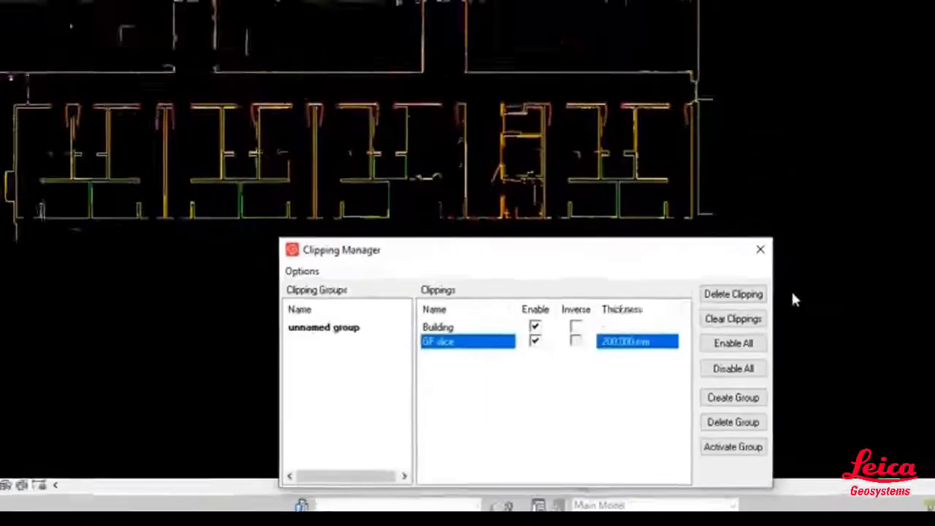
left_click(754, 265)
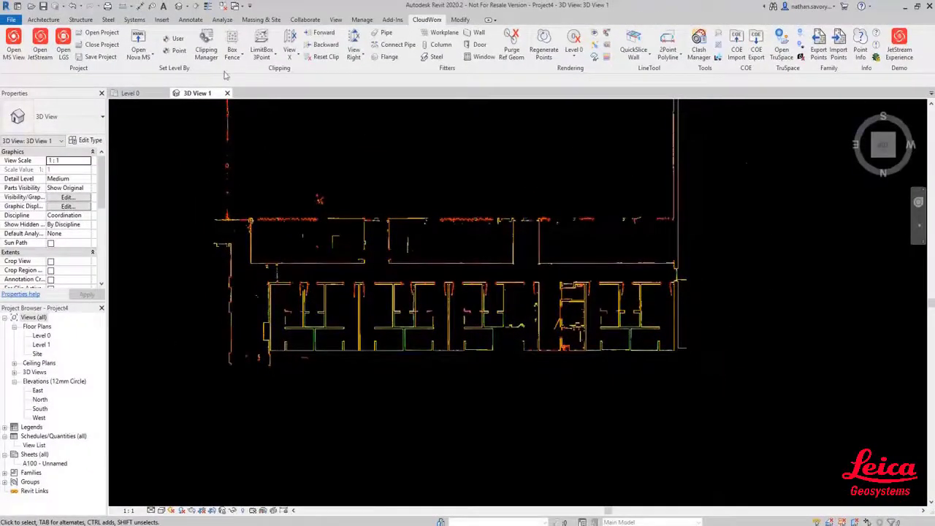
Disable the GF slice clipping so the whole building cloud is shown
left_click(207, 48)
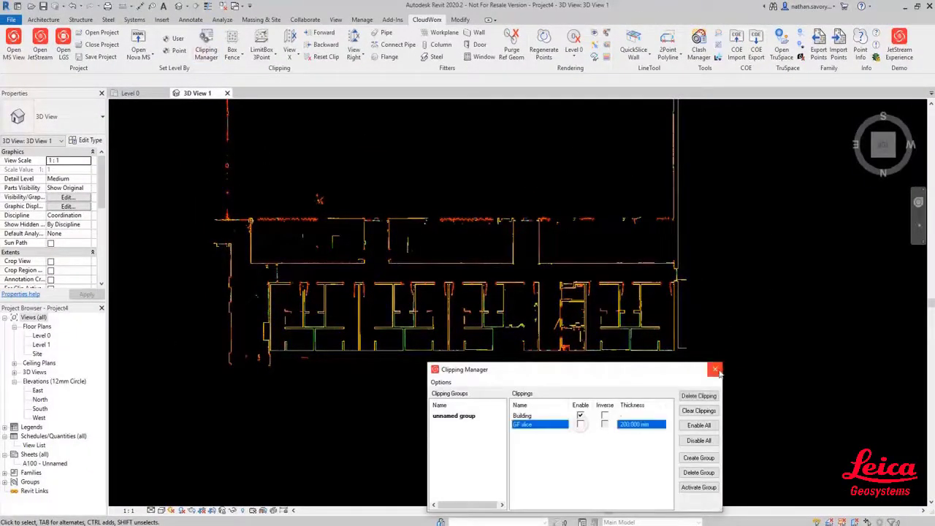
left_click(580, 424)
left_click(715, 370)
Cut a vertical slice about 445 mm thick through the middle of the building in a side-on view
left_click(885, 139)
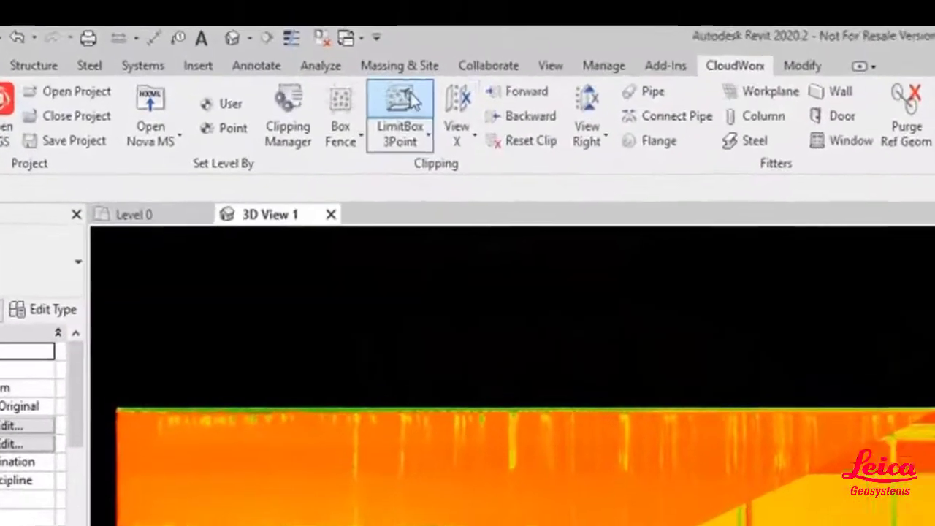
left_click(474, 136)
left_click(480, 175)
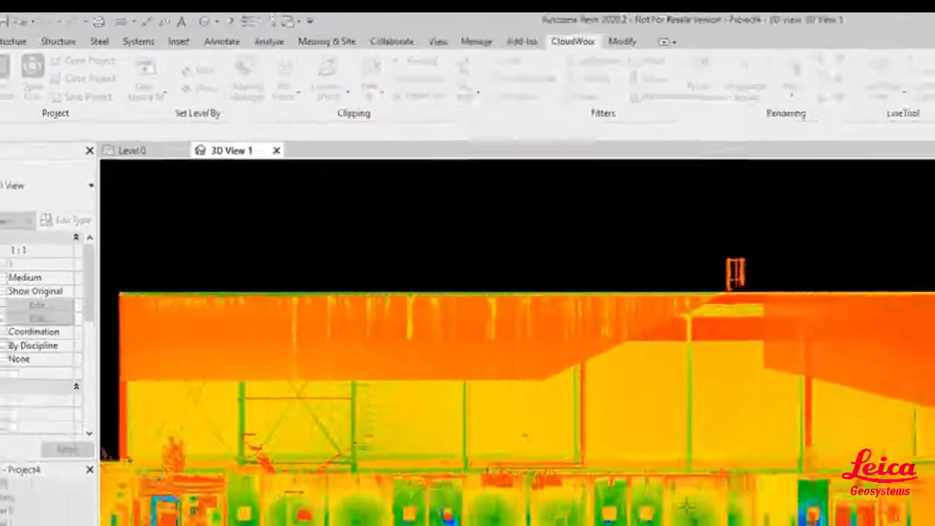
left_click(687, 504)
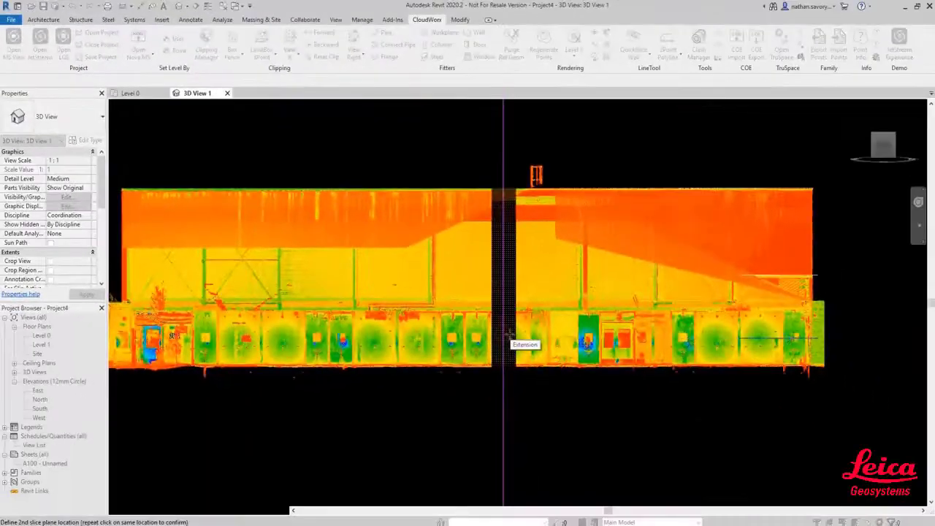
left_click(509, 334)
left_click(509, 334)
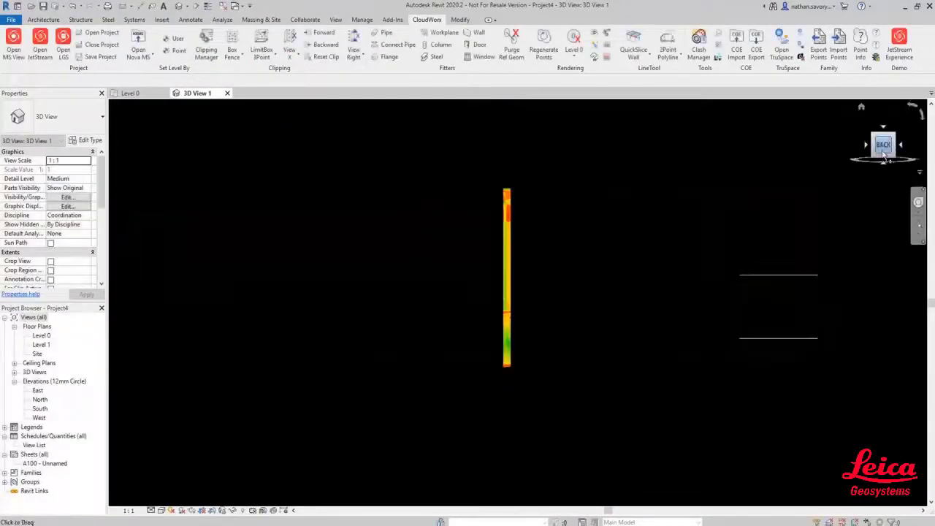
View the slice as a cross-section and start a level at a cloud point on the ground floor line
left_click(861, 146)
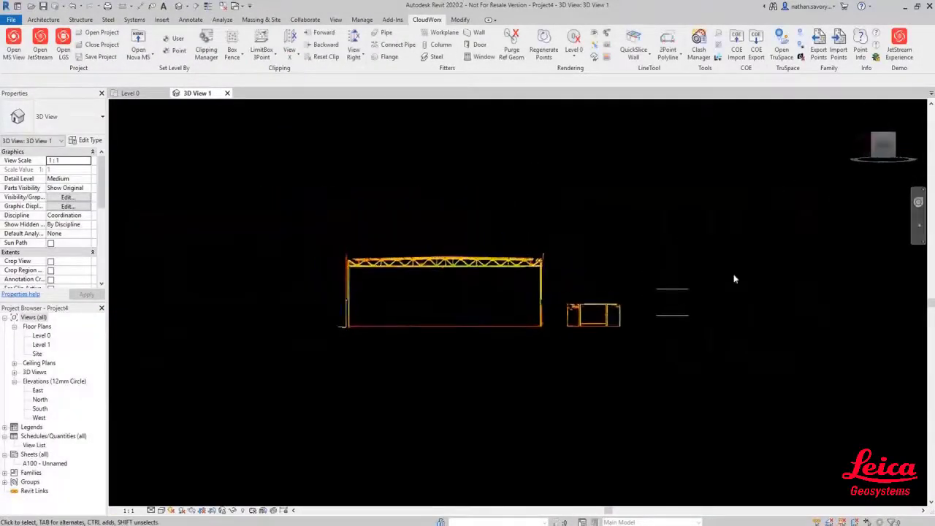
scroll(658, 349, "up", 5)
middle_click_drag(560, 298, 632, 302)
scroll(603, 330, "up", 2)
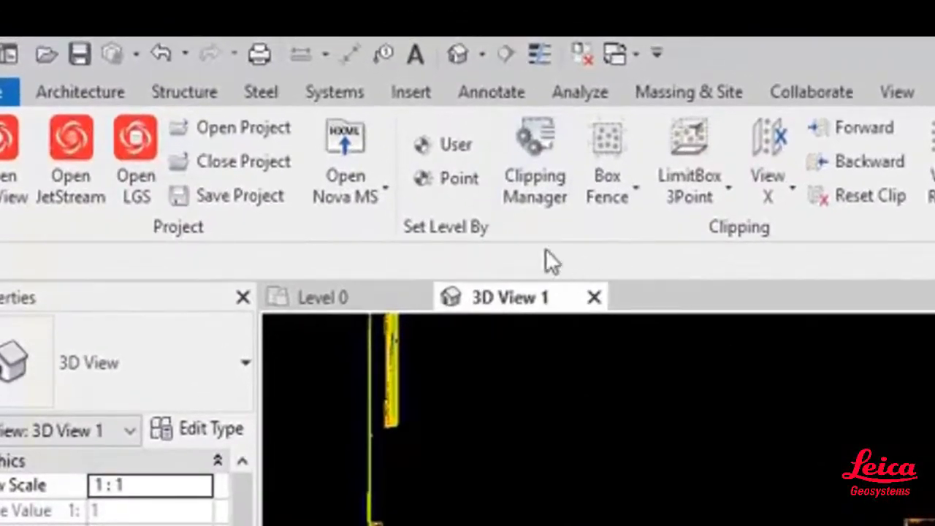
left_click(448, 178)
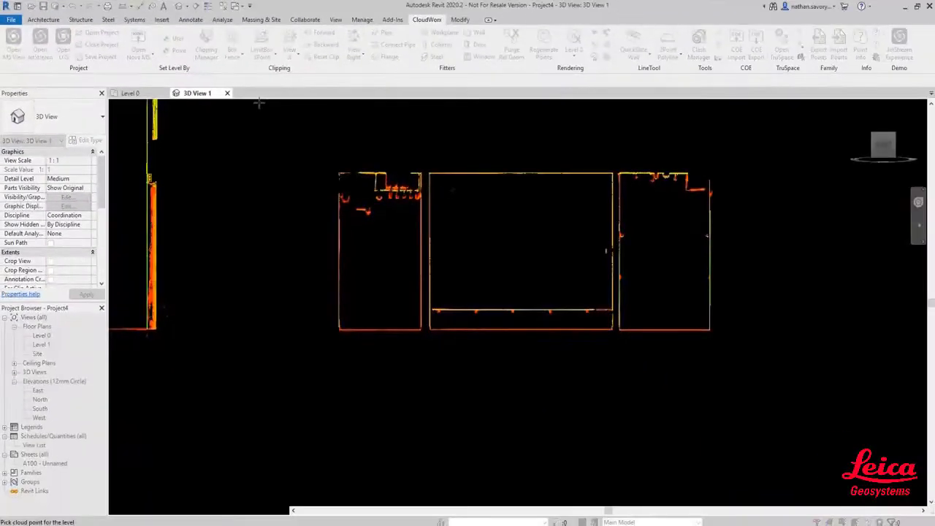
left_click(492, 336)
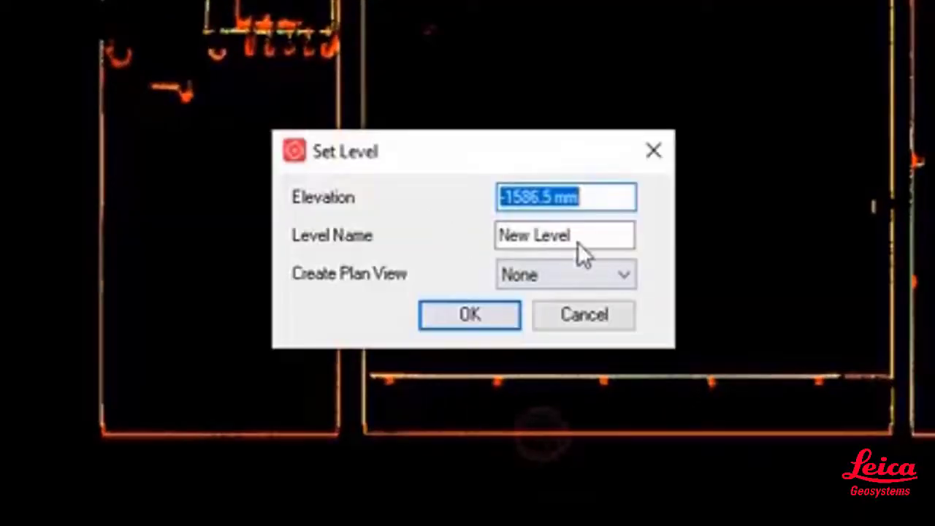
Name the level Ground Floor and create it with a FloorPlan view
key("Tab")
key("BackSpace")
type("GF le")
key("BackSpace")
key("BackSpace")
key("BackSpace")
key("BackSpace")
type("round Floor")
left_click(532, 274)
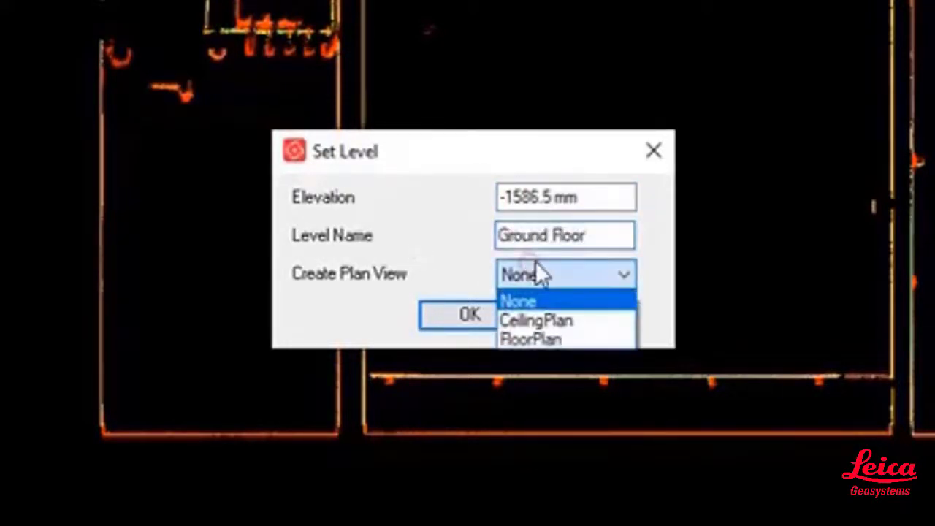
left_click(539, 335)
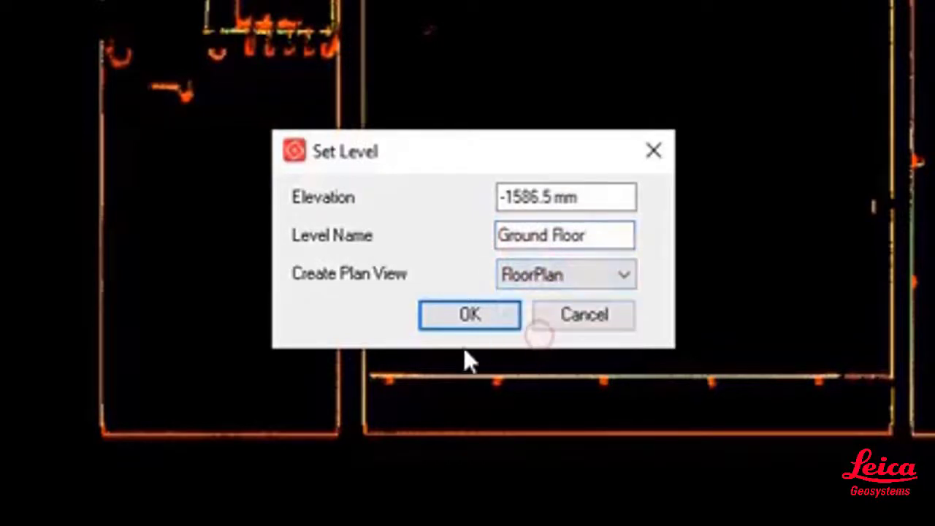
left_click(464, 325)
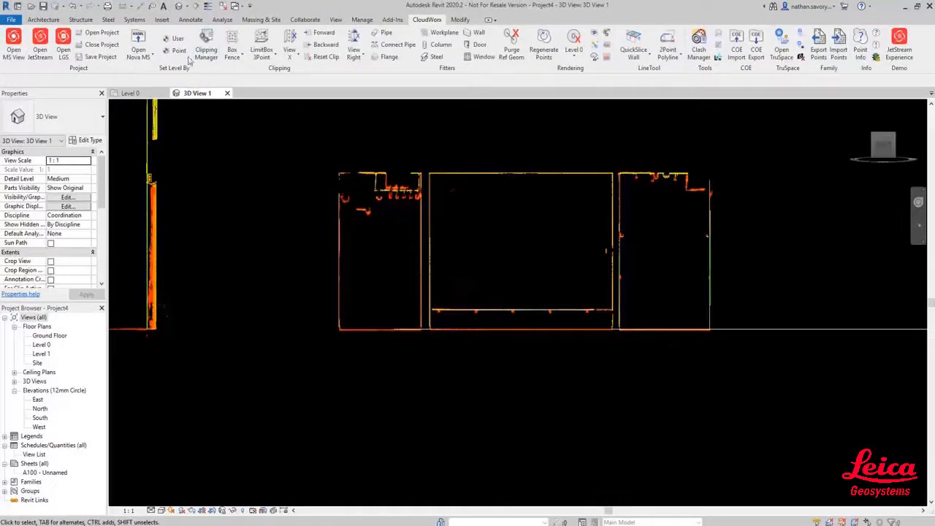
Create a level named GF Ceiling at a cloud point on the ceiling line, with a CeilingPlan view
left_click(188, 59)
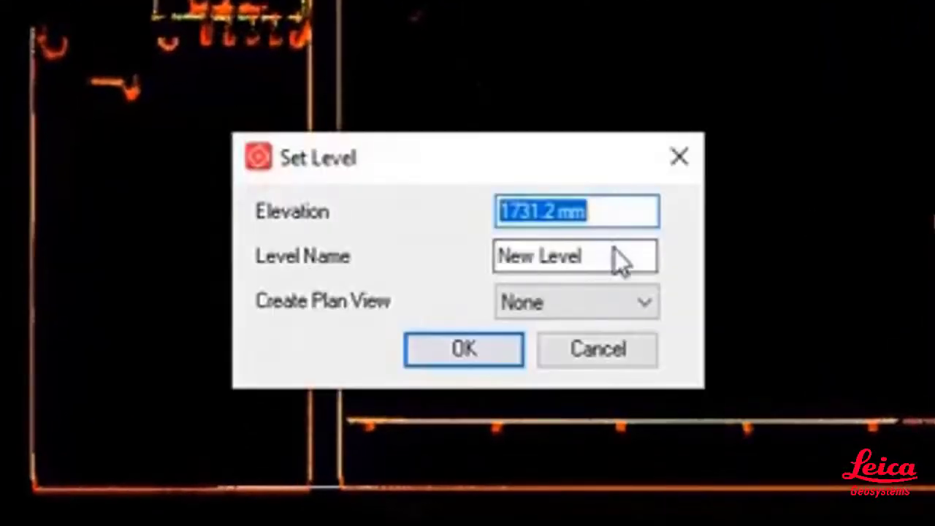
triple_click(613, 256)
key("BackSpace")
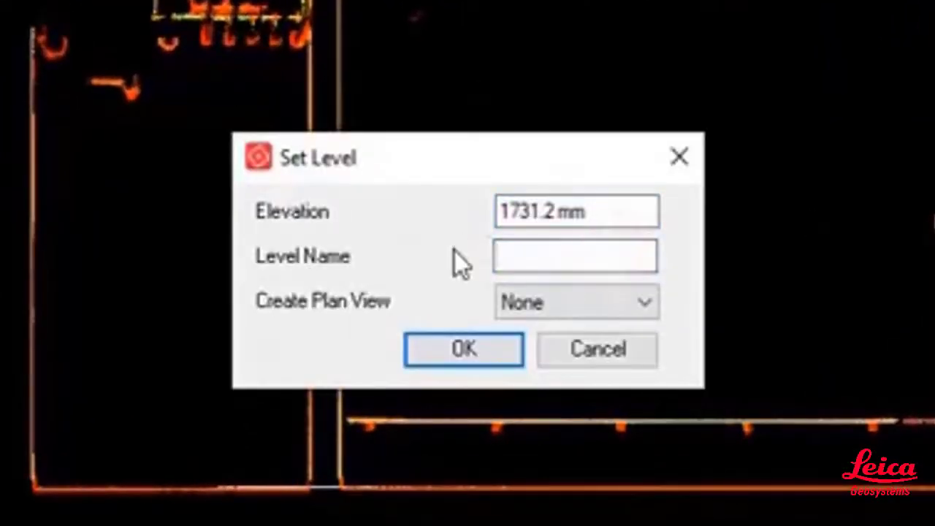
type("GF Ceiling")
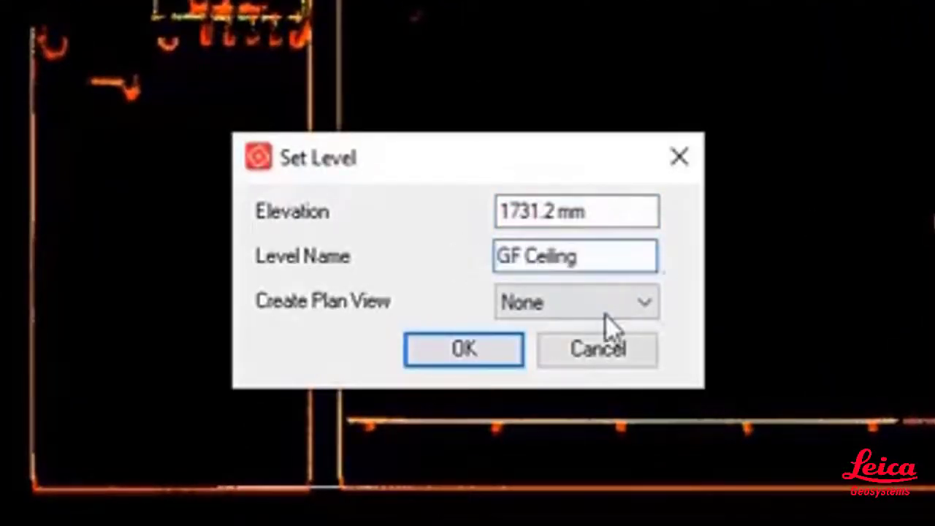
left_click(606, 310)
left_click(547, 357)
left_click(443, 346)
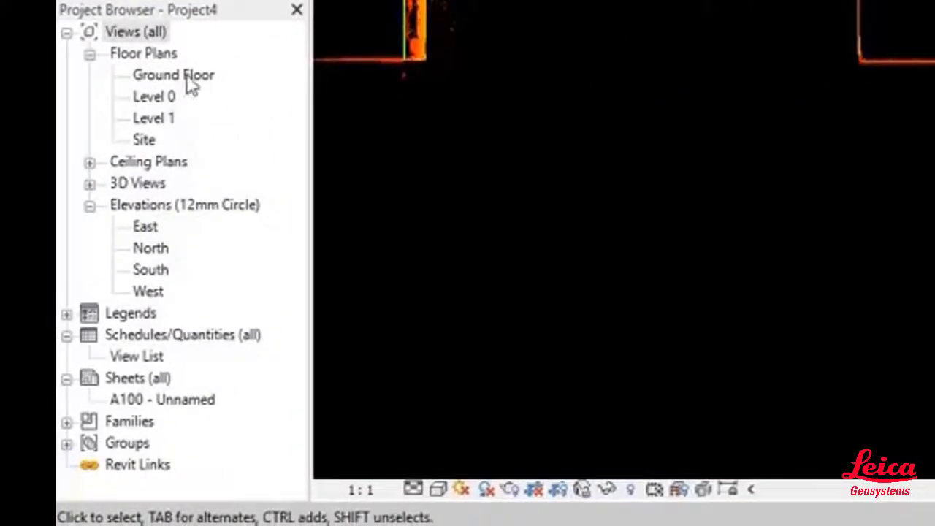
Check the Ground Floor and GF Ceiling plan views, and inspect both levels in the North elevation
left_click(89, 163)
left_click(196, 79)
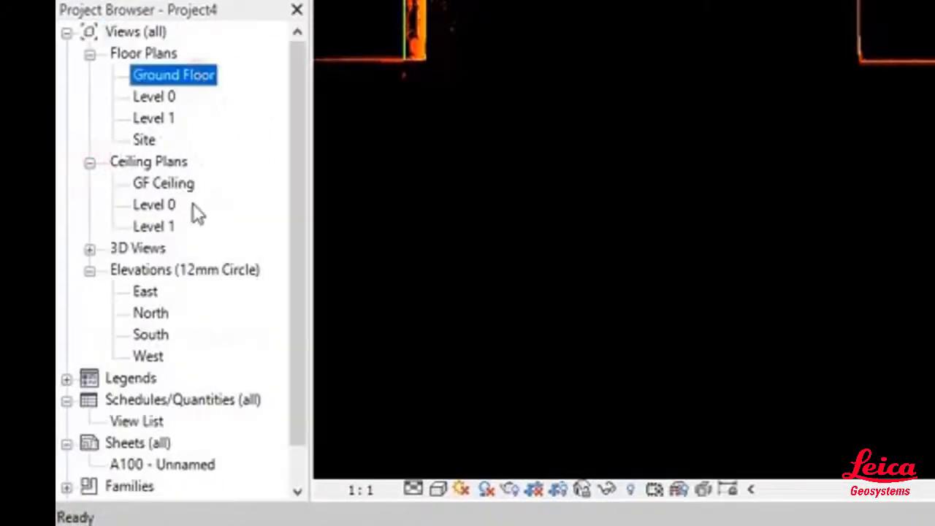
left_click(168, 184)
double_click(165, 184)
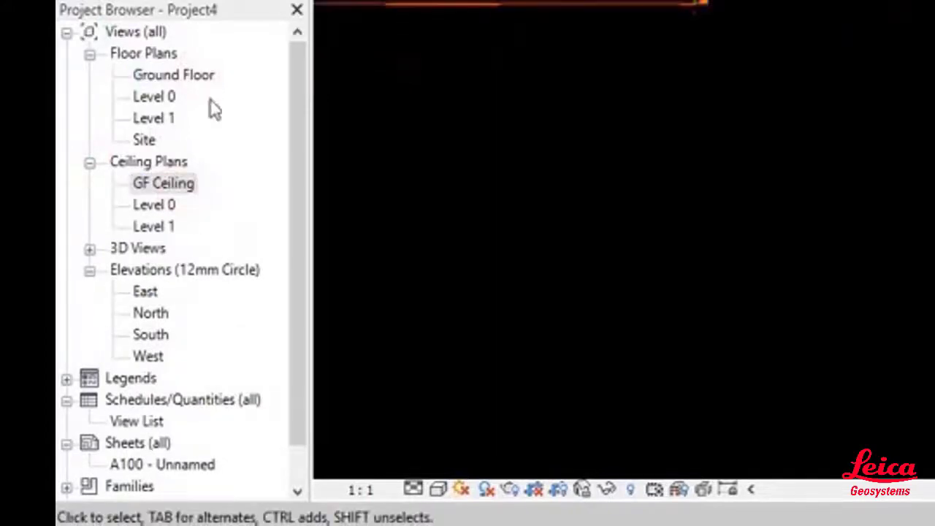
double_click(154, 316)
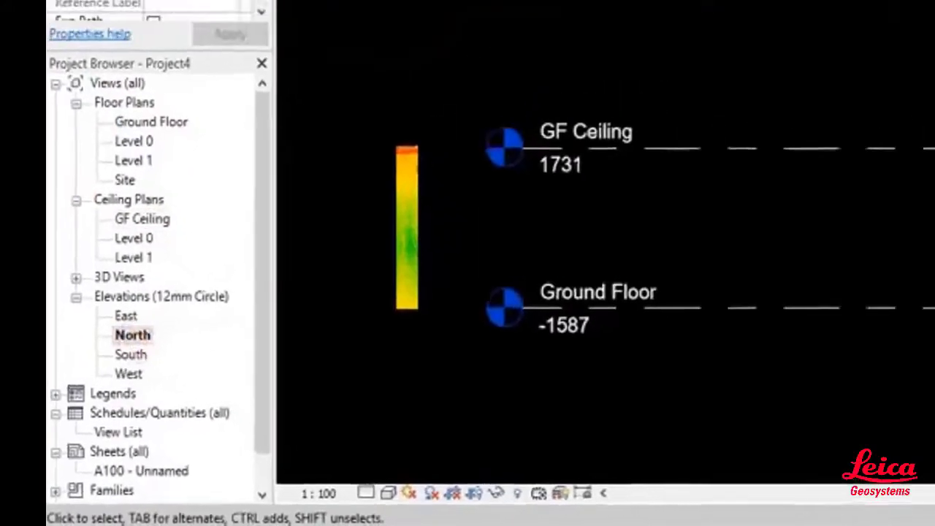
scroll(372, 260, "down", 2)
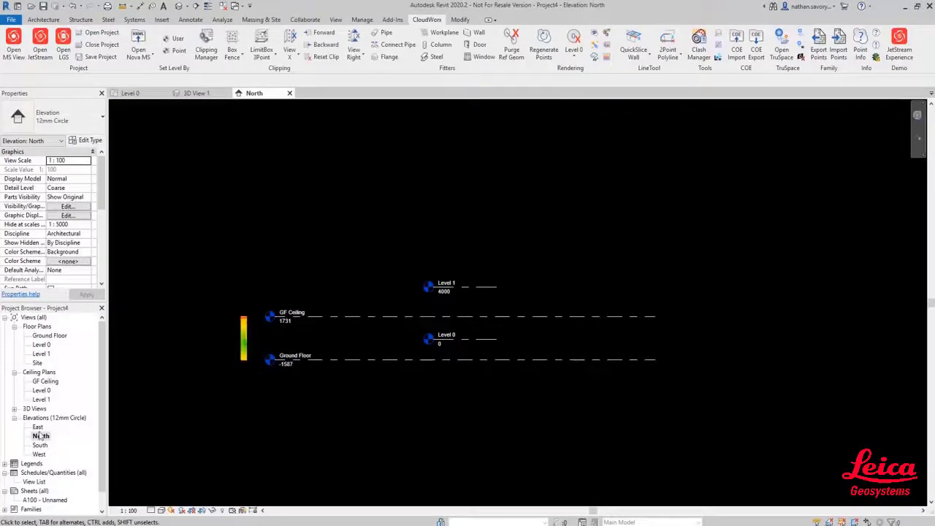
Disable the new_slice clipping so the full point cloud appears in the North elevation
left_click(206, 50)
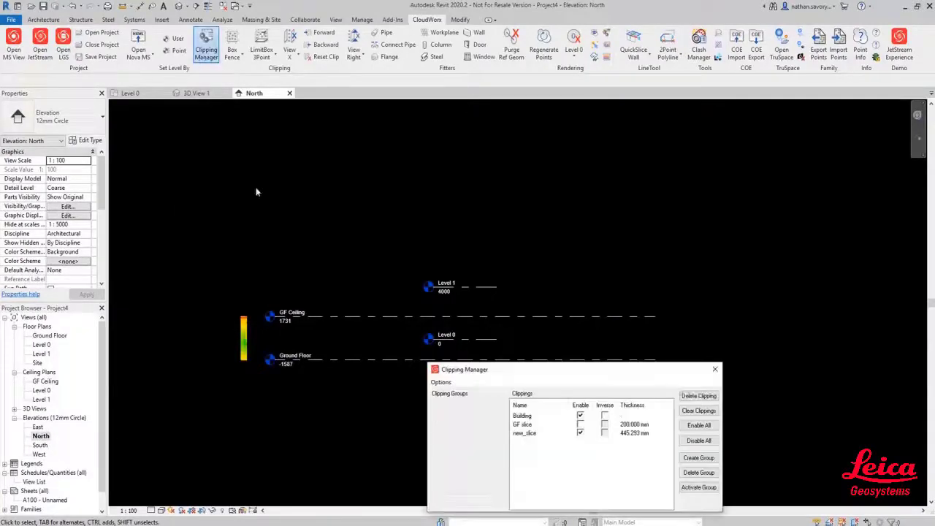
left_click(581, 433)
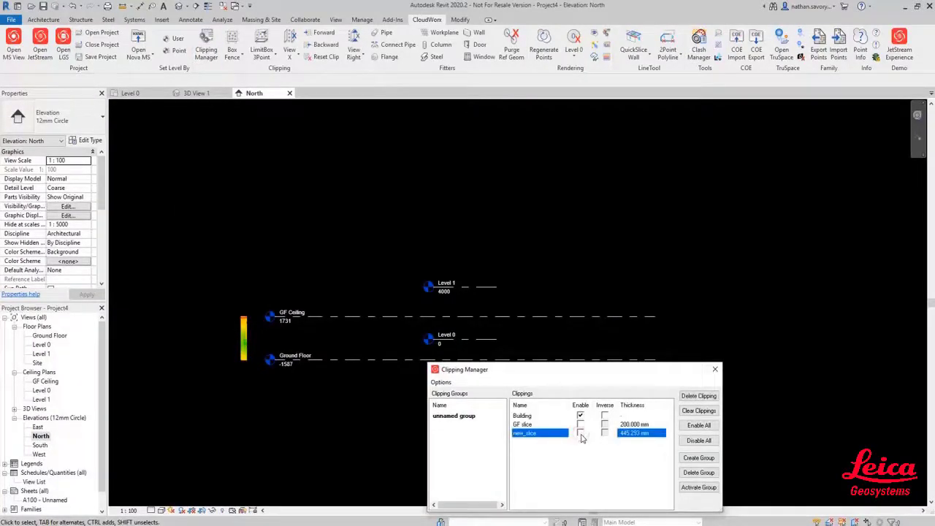
left_click(716, 370)
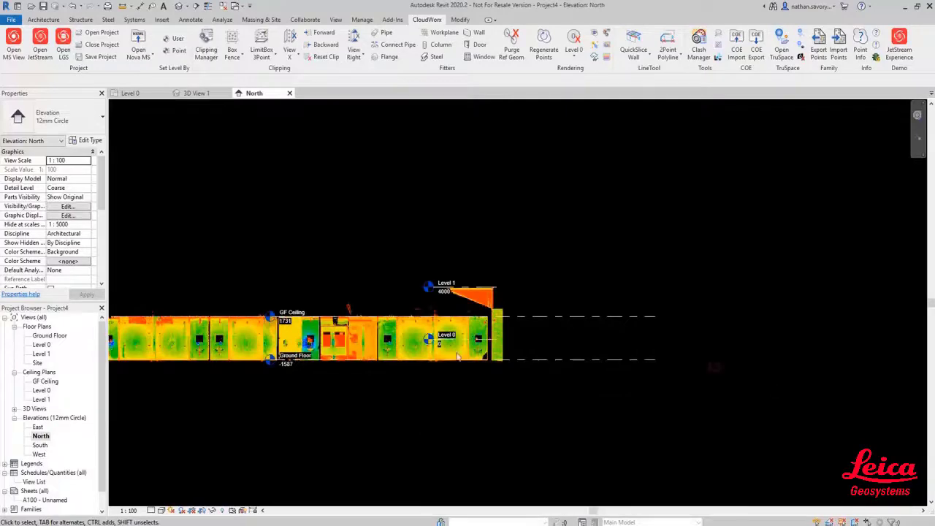
Open the default {3D} view to see the whole point cloud with the levels
middle_click_drag(520, 292, 557, 283)
left_click(14, 409)
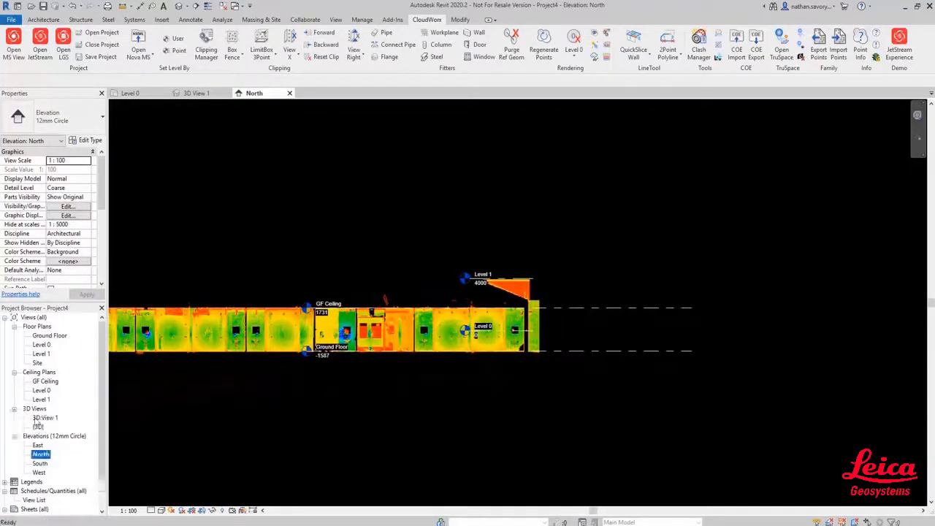
double_click(38, 427)
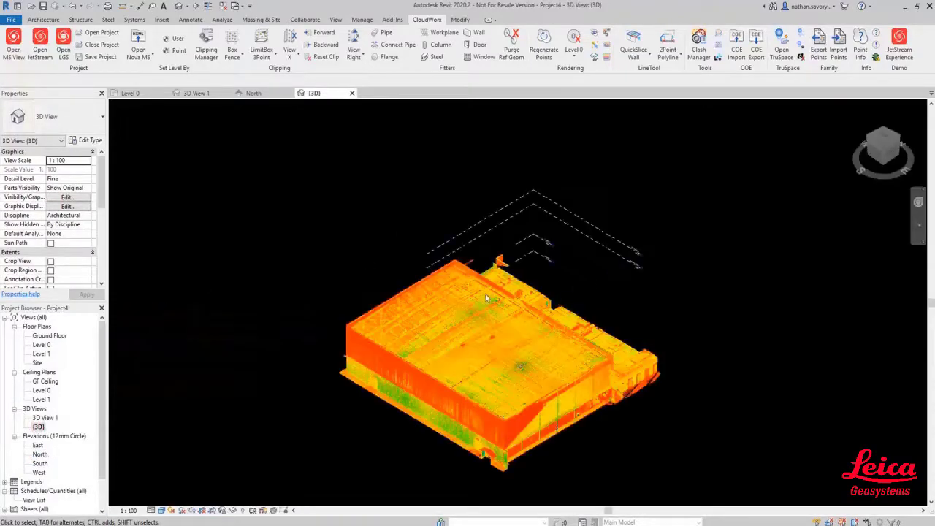
Enable the new_slice clipping again so only the slice of the point cloud shows in the 3D view
scroll(486, 296, "down", 3)
left_click(206, 48)
left_click(581, 433)
left_click(581, 425)
left_click(715, 370)
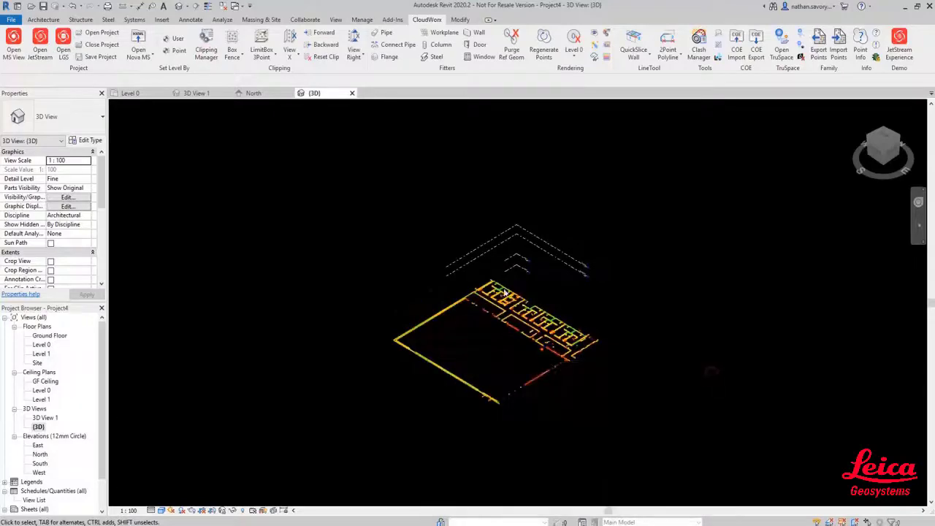
Start an architectural wall and duplicate the type Wall-Ext_102Bwk-75Ins-100LBlk-12P under the name Default wall
middle_click_drag(504, 292, 575, 355, "shift")
scroll(513, 356, "up", 10)
scroll(512, 340, "down", 5)
middle_click_drag(599, 324, 665, 340, "shift")
scroll(513, 280, "up", 8)
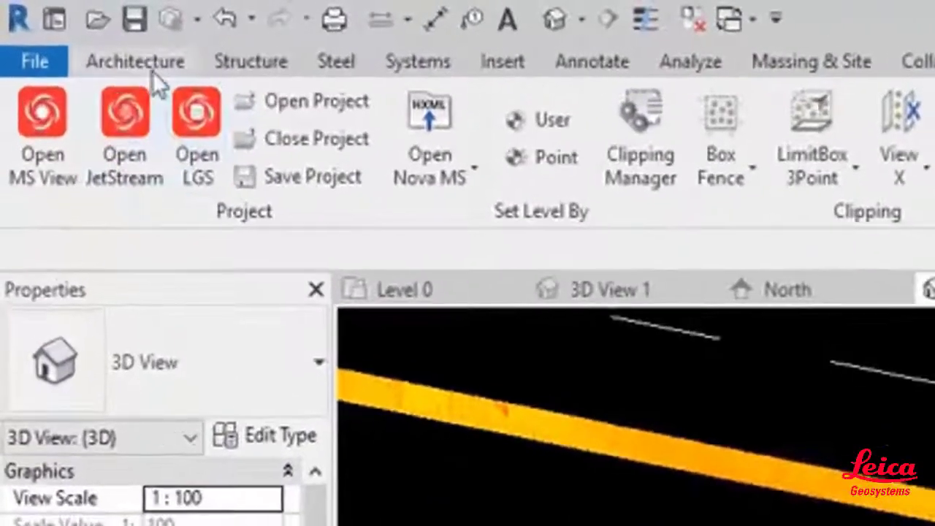
left_click(43, 19)
left_click(128, 183)
left_click(157, 244)
left_click(281, 447)
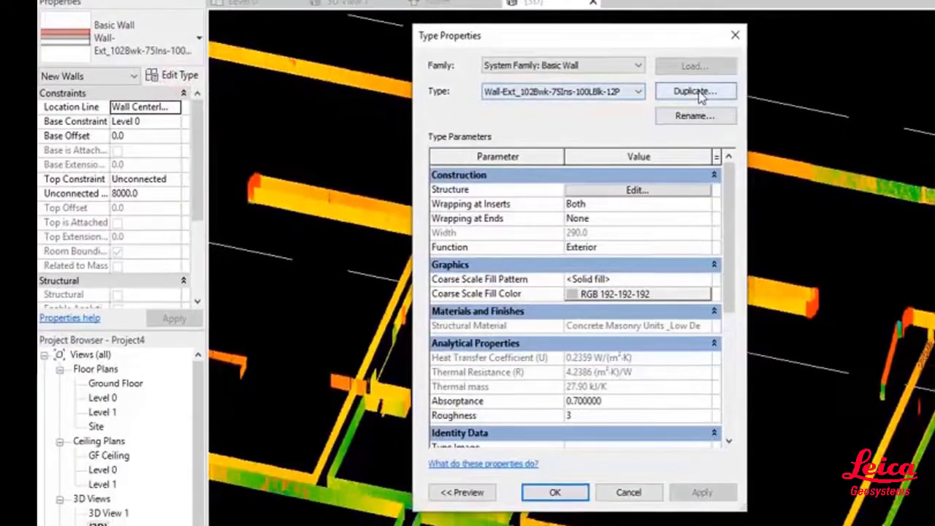
left_click(695, 92)
key("BackSpace")
type("Default wall")
key("Return")
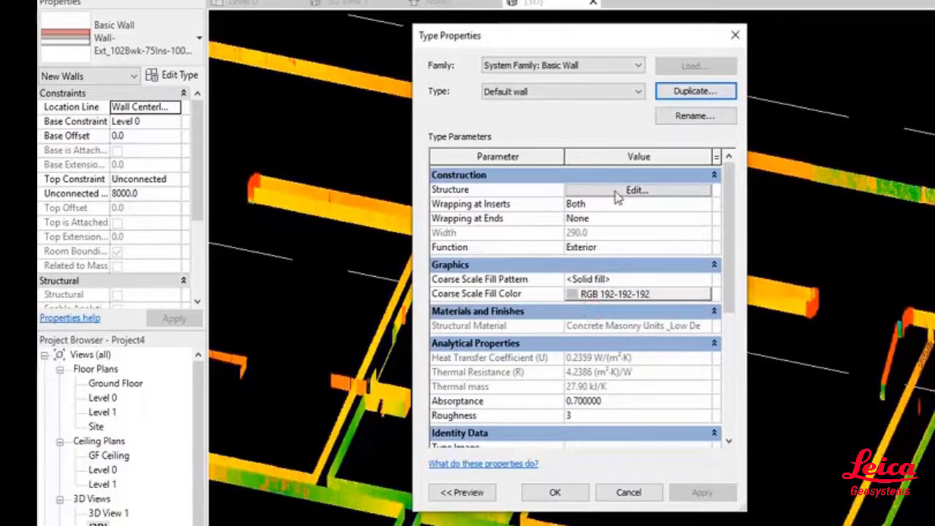
Delete the layers outside the core and the plaster finish from the Default wall structure, leaving only the structure layer
left_click(629, 190)
left_click(536, 320)
left_click(537, 322)
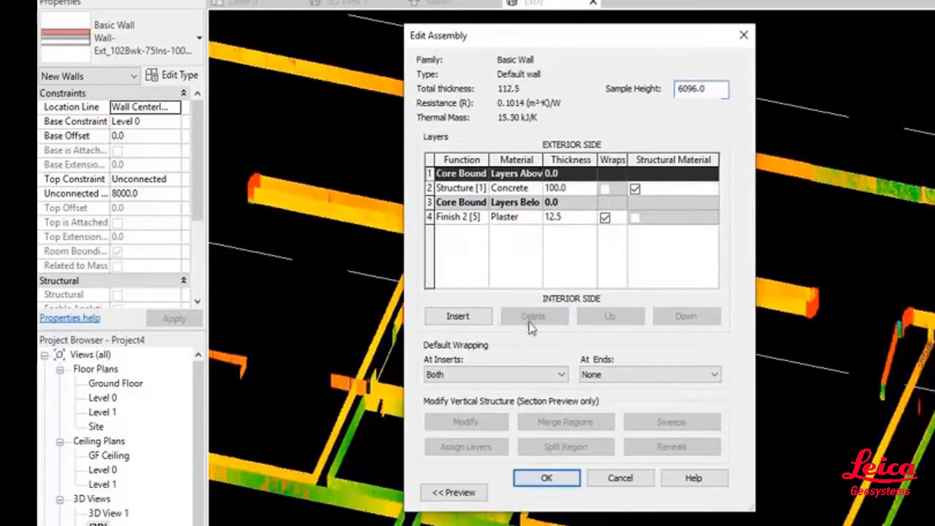
left_click(512, 217)
left_click(533, 316)
Set the structure layer's material to Default, accept the Default wall type and leave the wall command
left_click(509, 188)
left_click(480, 188)
left_click(532, 189)
left_click(537, 189)
left_click_drag(582, 191, 582, 222)
double_click(458, 192)
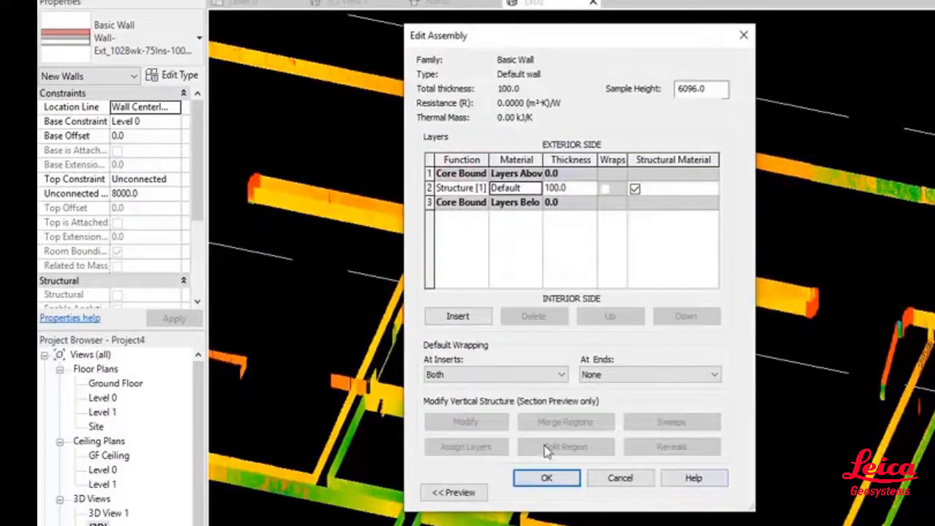
left_click(549, 478)
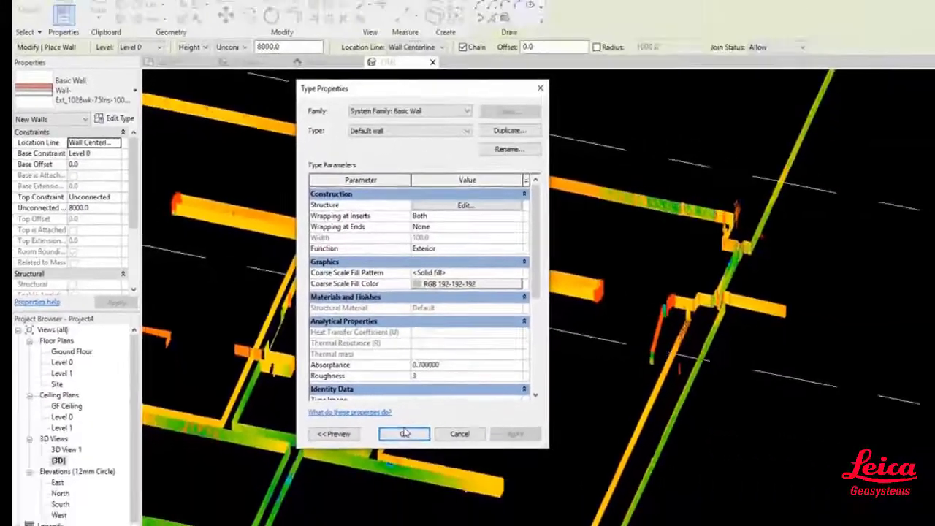
left_click(556, 493)
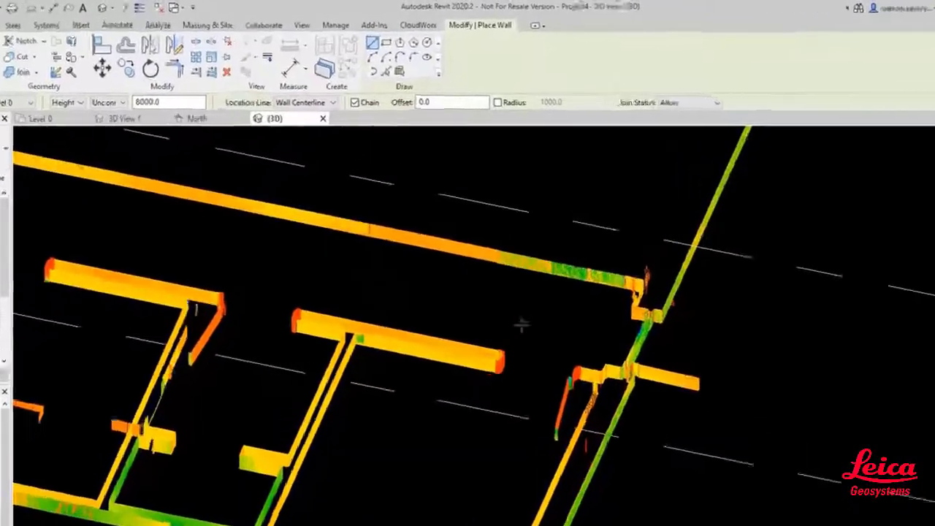
key("Escape")
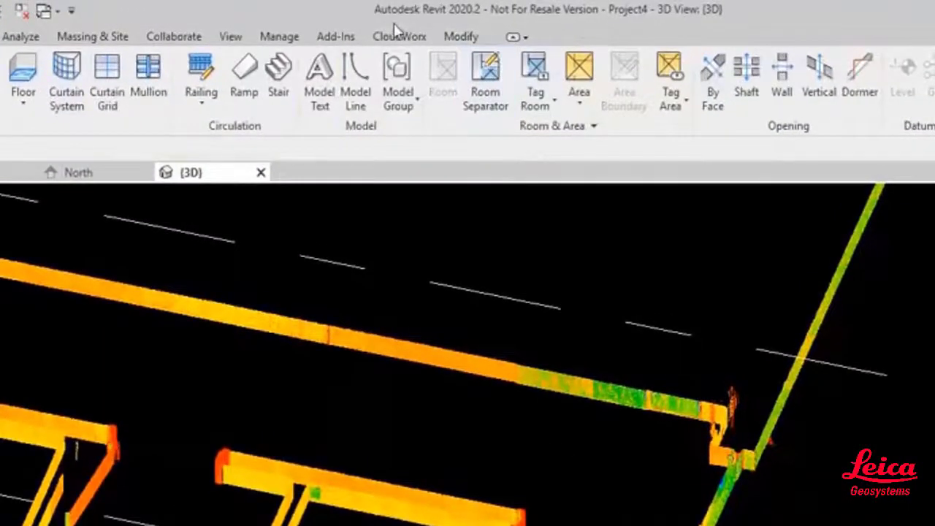
left_click(395, 36)
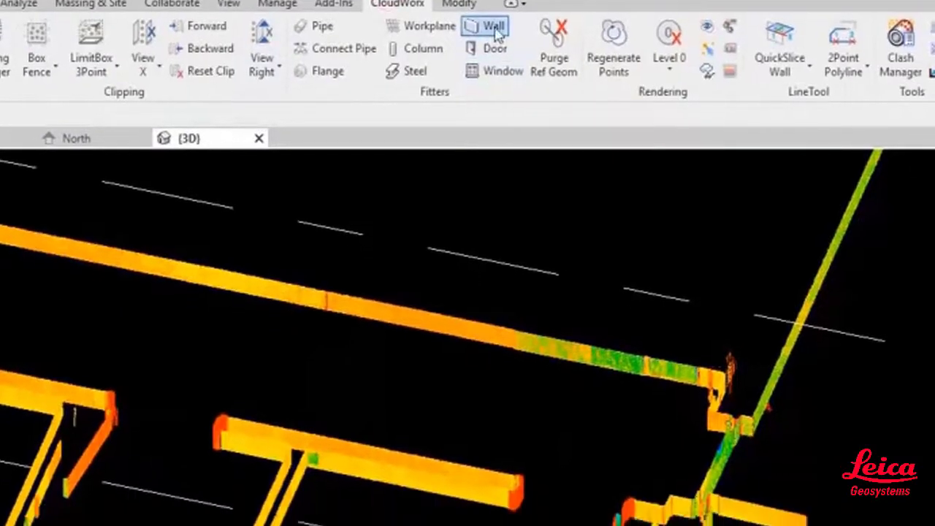
left_click(488, 60)
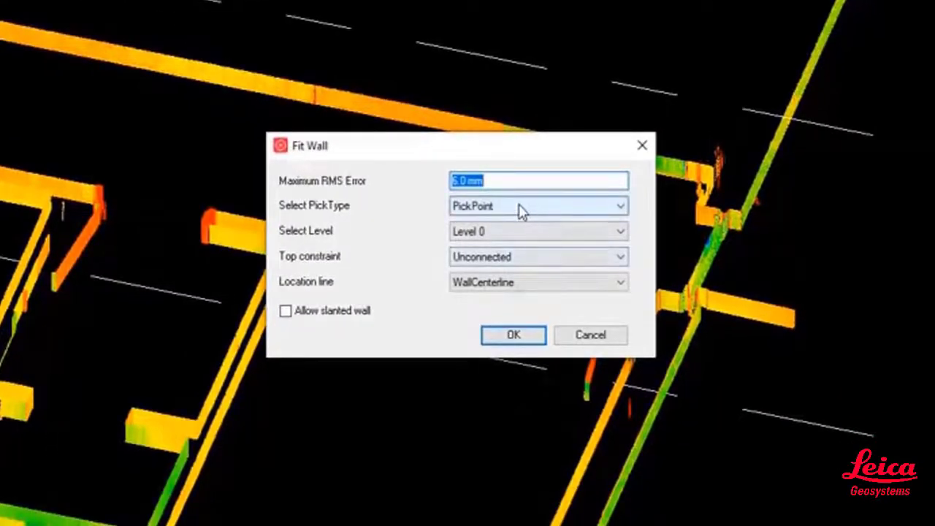
left_click(513, 335)
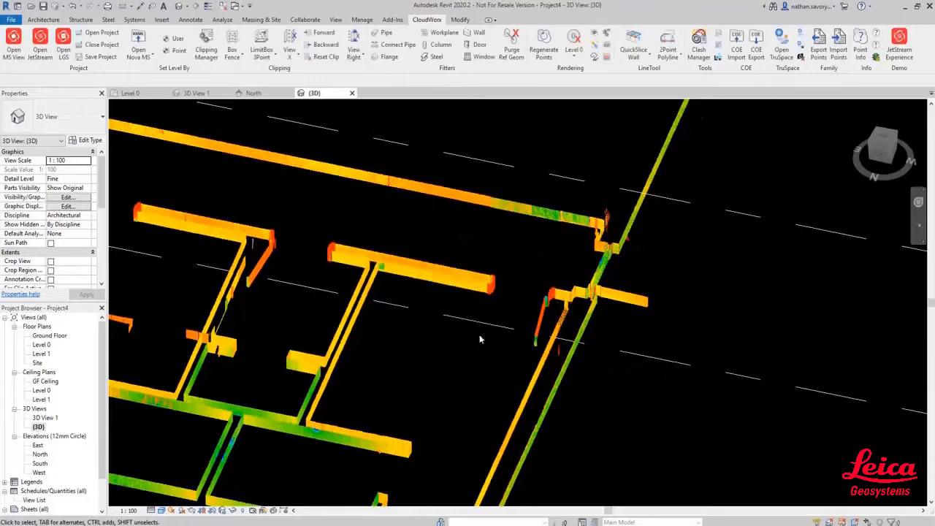
Configure Fit Wall with PickPoint, level Ground Floor, top constraint GF Ceiling and location line FinishFaceInterior
scroll(488, 234, "up", 1)
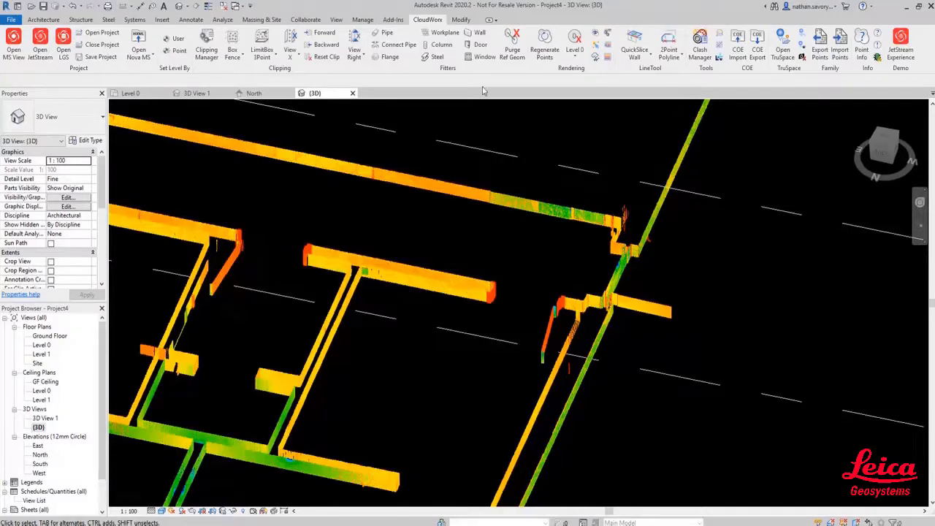
left_click(479, 34)
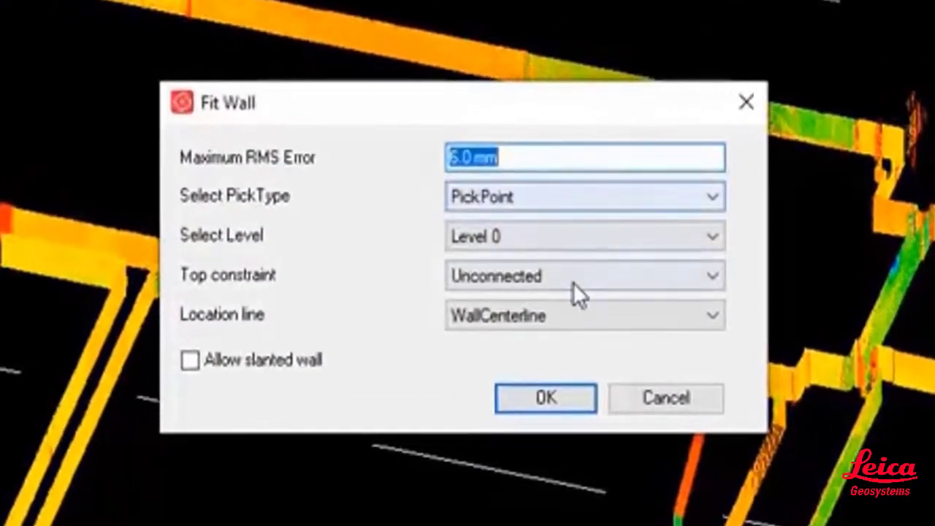
left_click(572, 283)
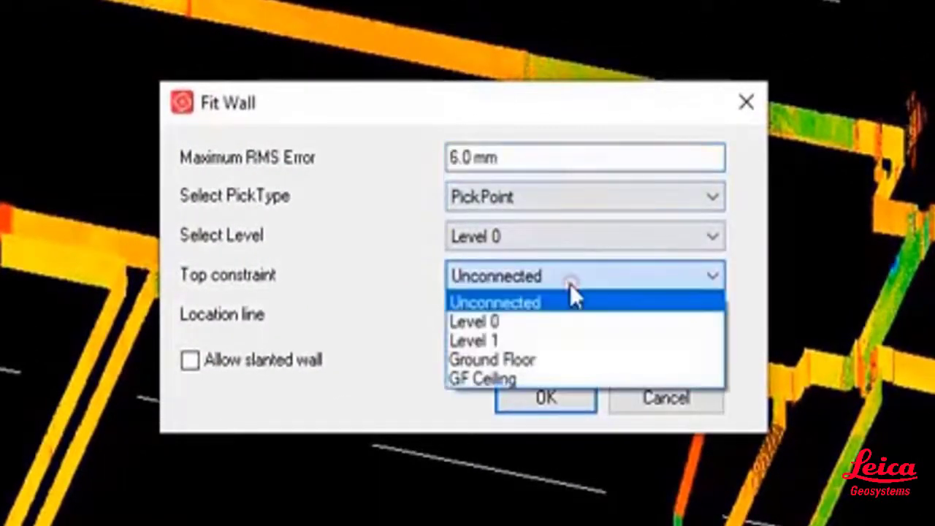
left_click(547, 360)
left_click(538, 315)
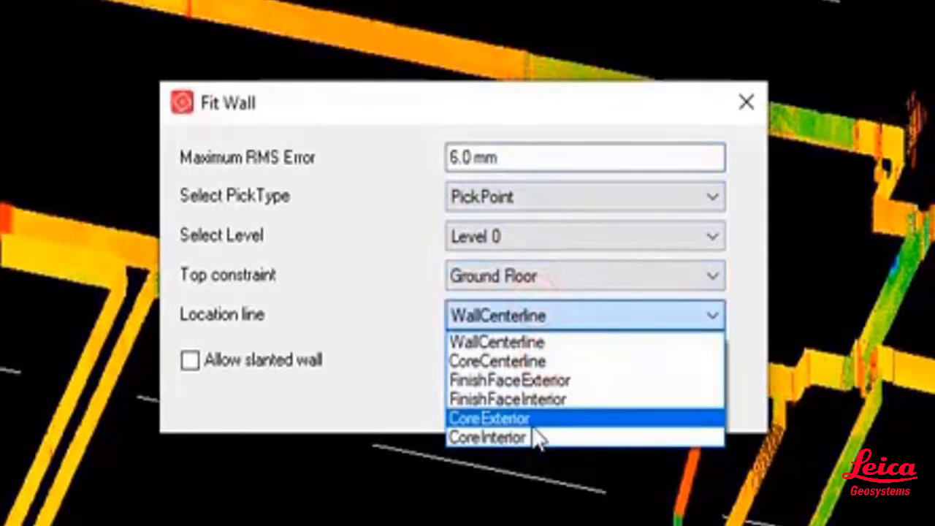
left_click(515, 319)
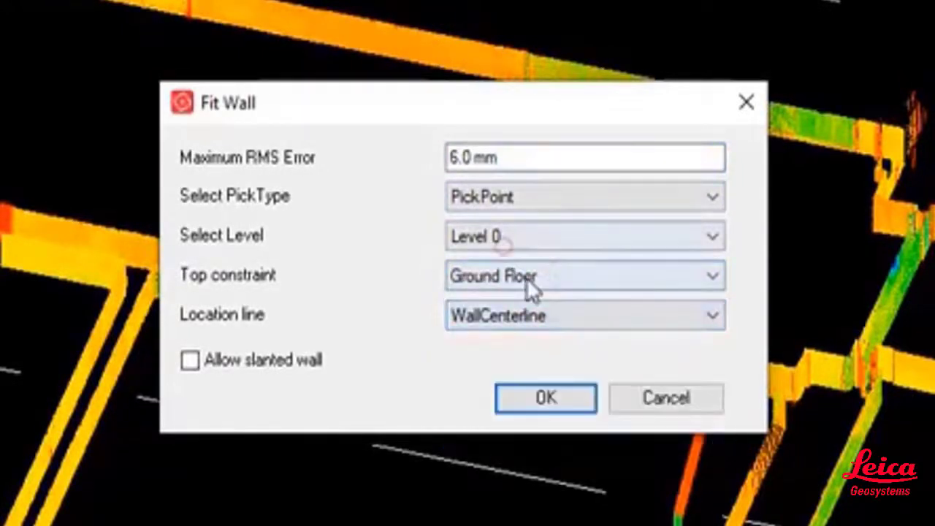
left_click(518, 241)
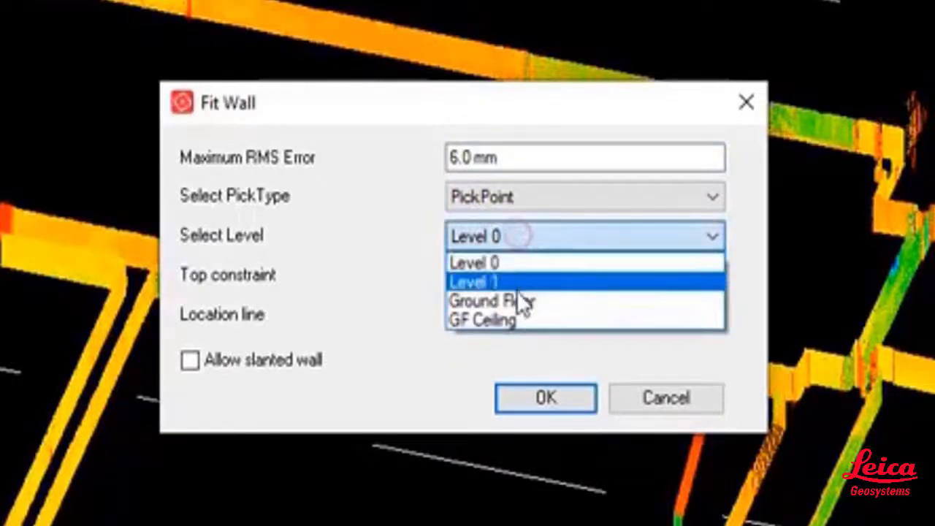
left_click(524, 296)
left_click(522, 285)
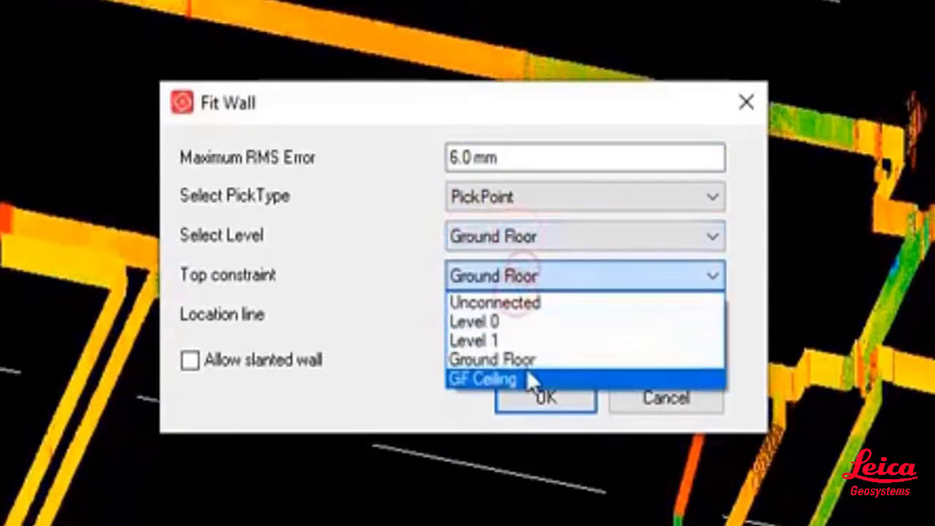
left_click(526, 377)
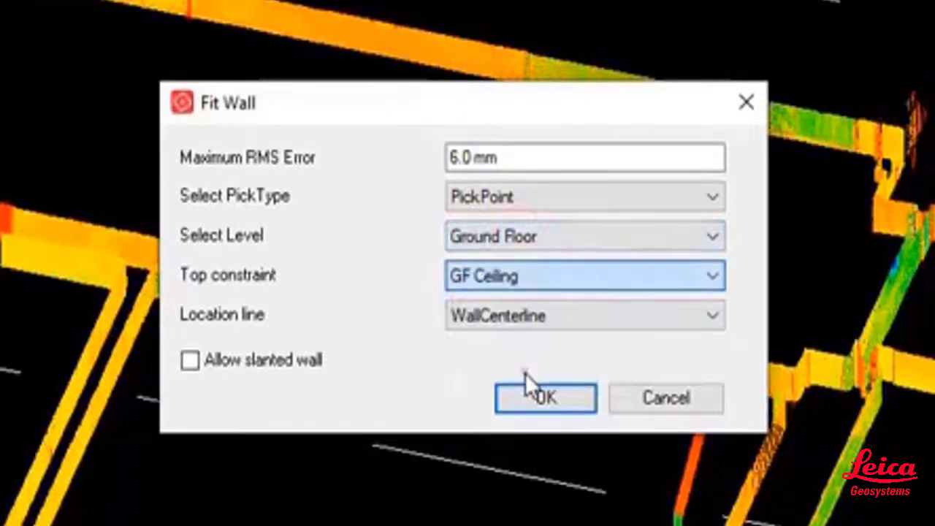
left_click(541, 319)
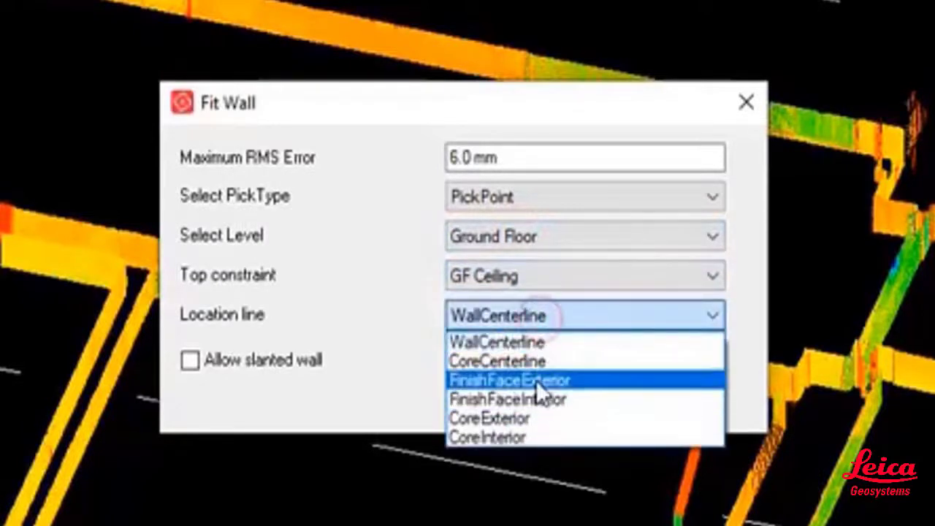
left_click(536, 401)
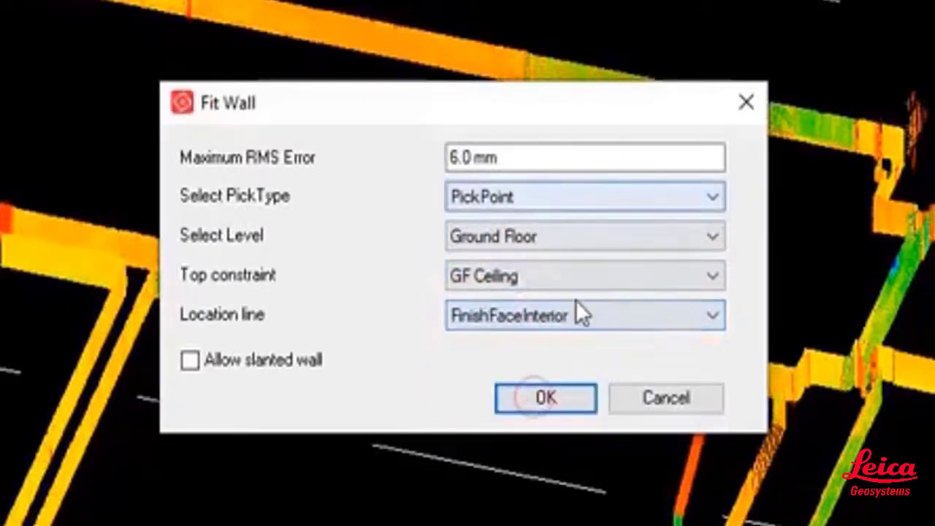
left_click(545, 397)
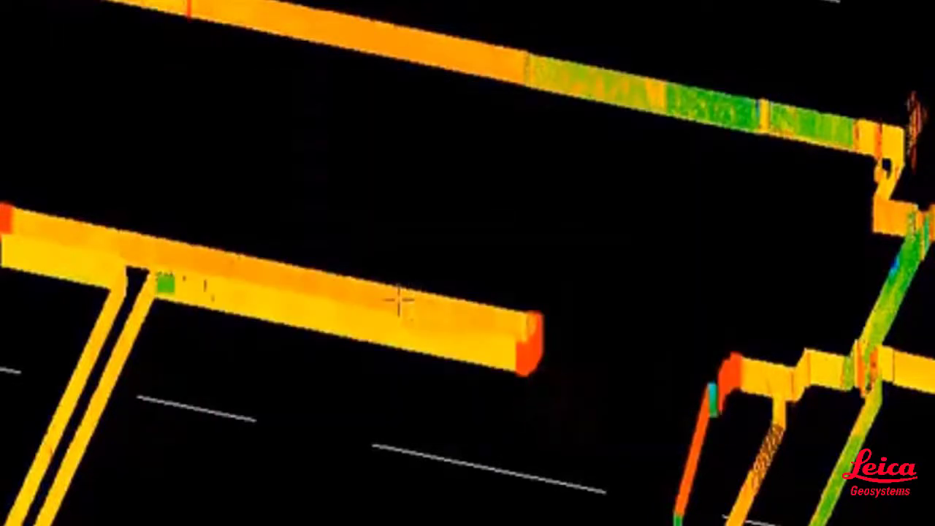
Fit a wall to the corridor wall in the cloud, using a new 180 mm thick type named Default wall 180mm based on Default wall
left_click(421, 303)
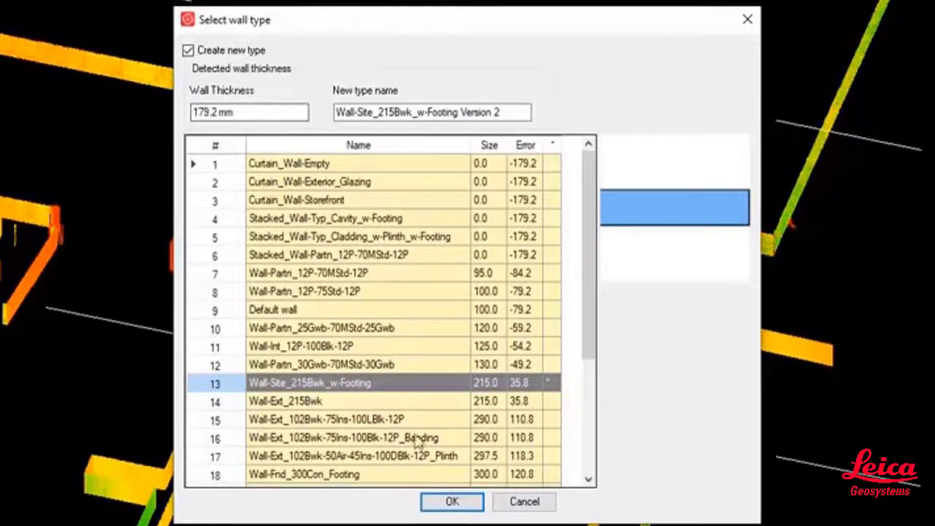
left_click(292, 310)
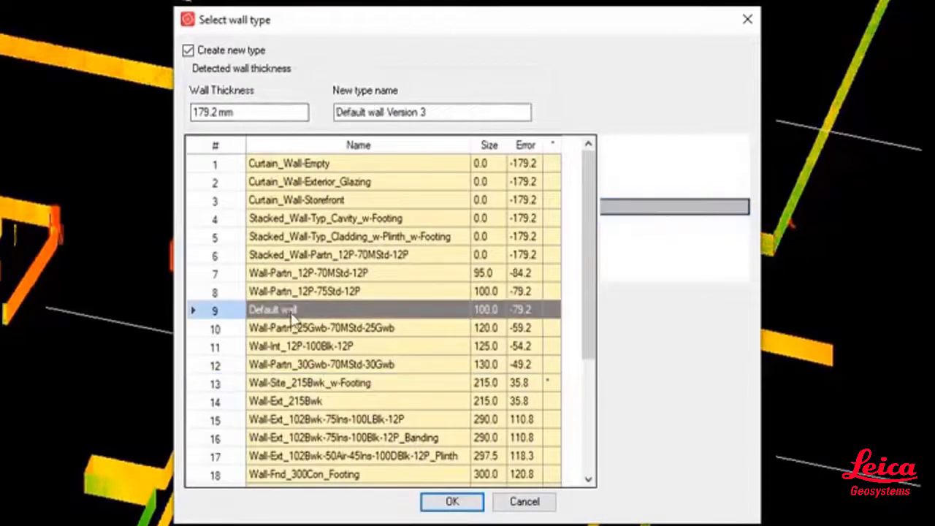
left_click(212, 112)
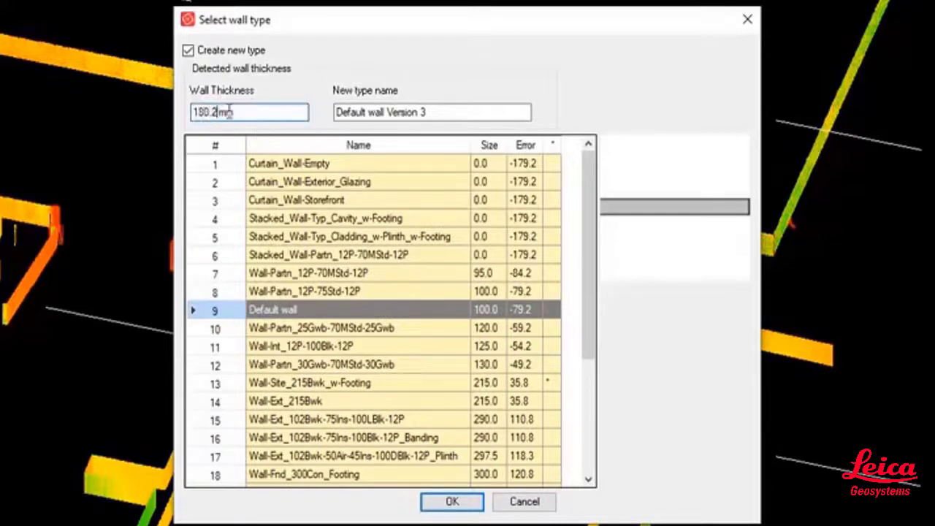
key("BackSpace")
key("BackSpace")
left_click_drag(429, 112, 390, 112)
key("BackSpace")
type("180mm")
left_click(452, 501)
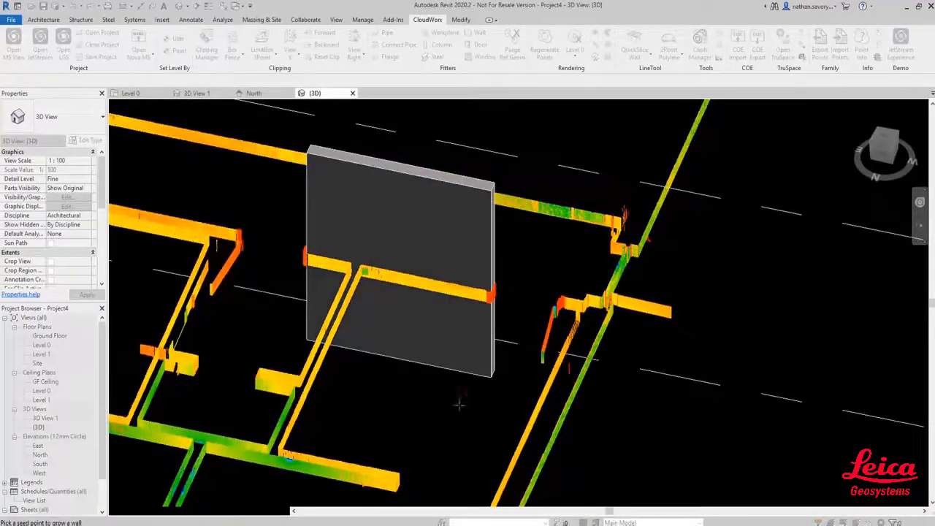
Check the fitted wall's alignment with the point cloud from the top view and end the wall fitting
left_click(883, 139)
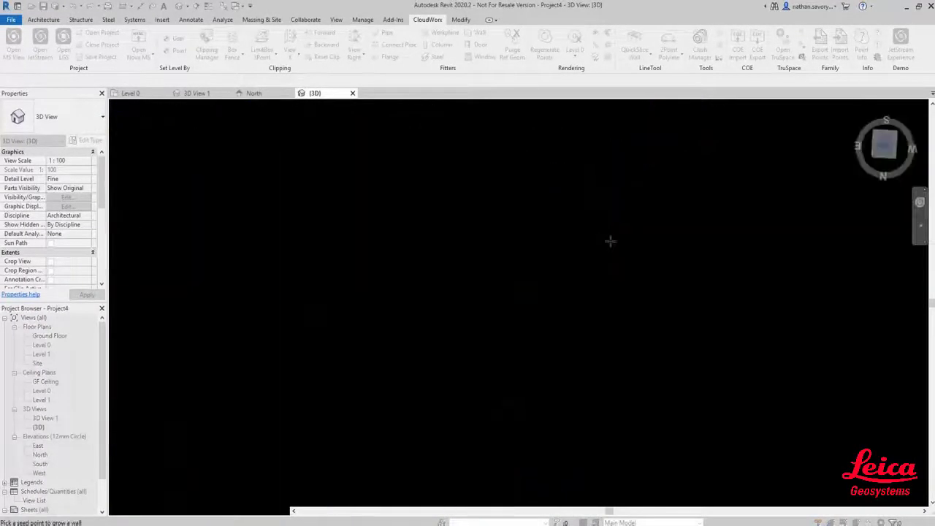
middle_click_drag(582, 256, 641, 307)
key("Escape")
scroll(587, 328, "up", 8)
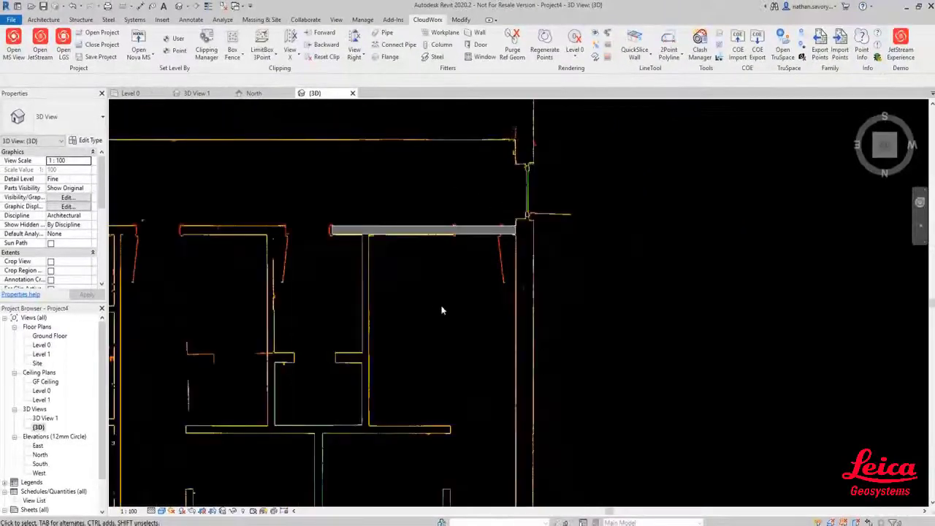
Set the Fit Wall options again and pick the cloud of the partition perpendicular to the first fitted wall
middle_click_drag(442, 310, 335, 360, "shift")
scroll(336, 360, "up", 5)
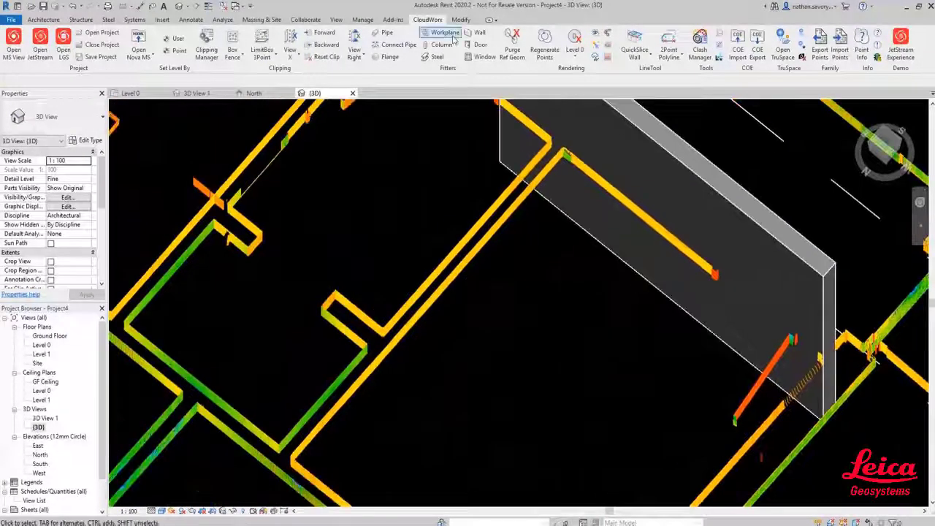
left_click(478, 34)
left_click(490, 255)
left_click(490, 267)
left_click(491, 269)
left_click(495, 279)
left_click(510, 282)
left_click(494, 300)
left_click(496, 310)
left_click(458, 257)
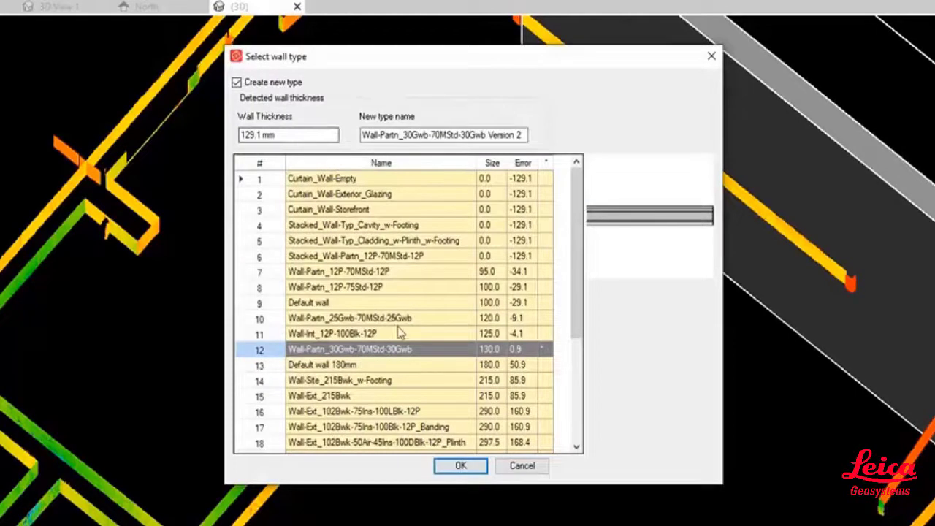
Fit the partition wall with a new 130 mm thick type named Default wall 130mm, based on Default wall
left_click(323, 302)
left_click(261, 136)
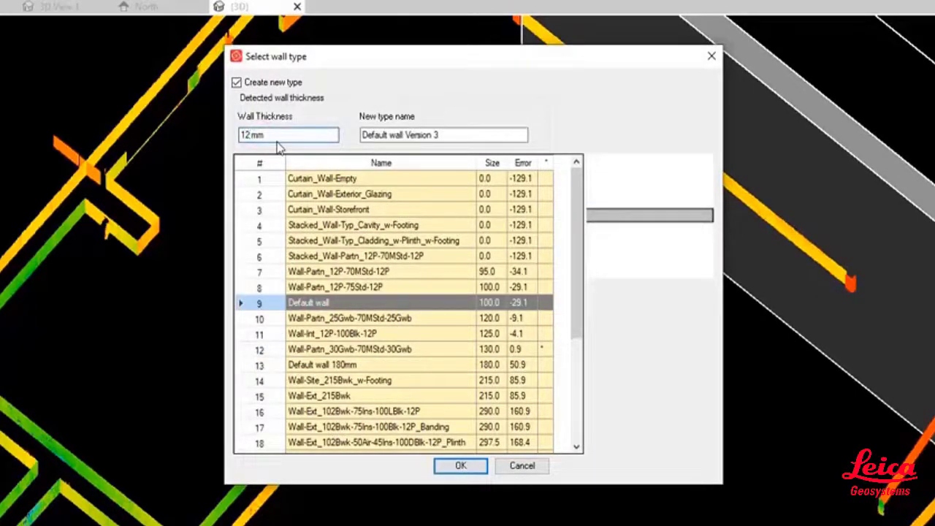
left_click(457, 138)
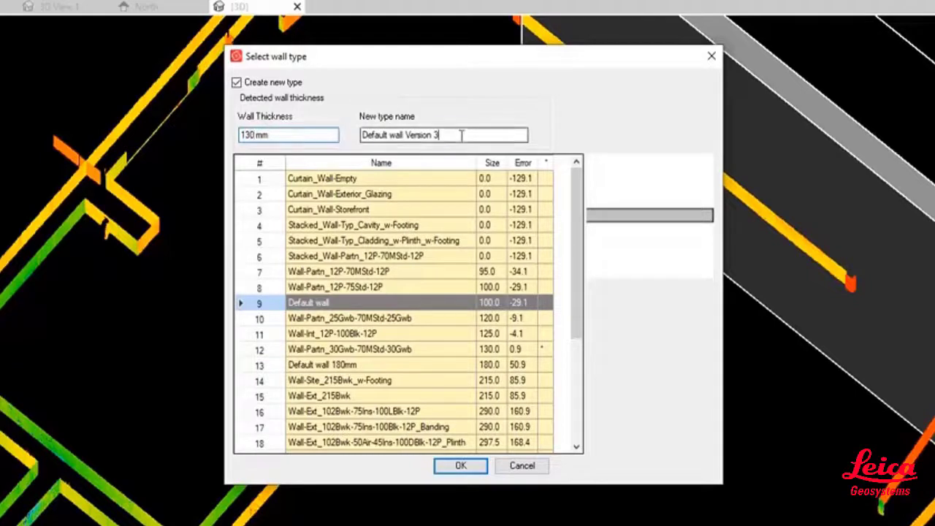
left_click_drag(461, 135, 411, 138)
type("V")
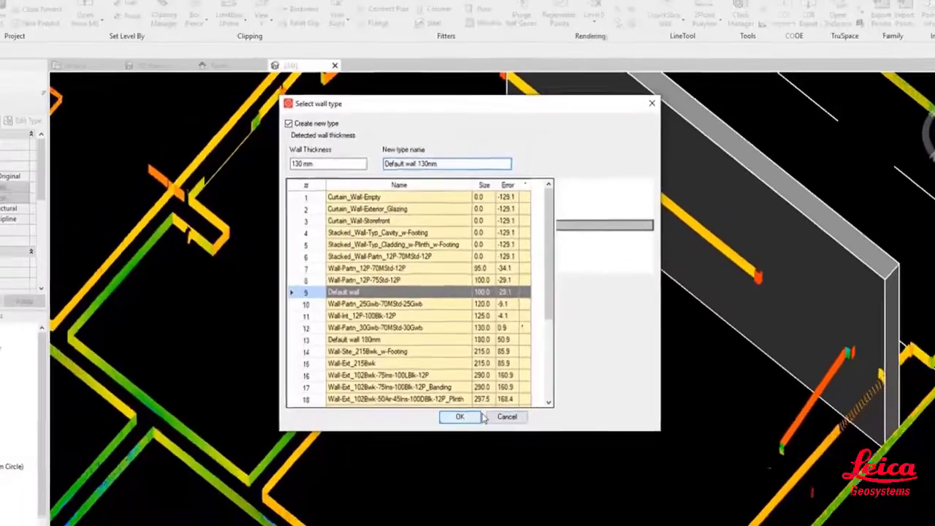
left_click(460, 466)
scroll(462, 396, "down", 5)
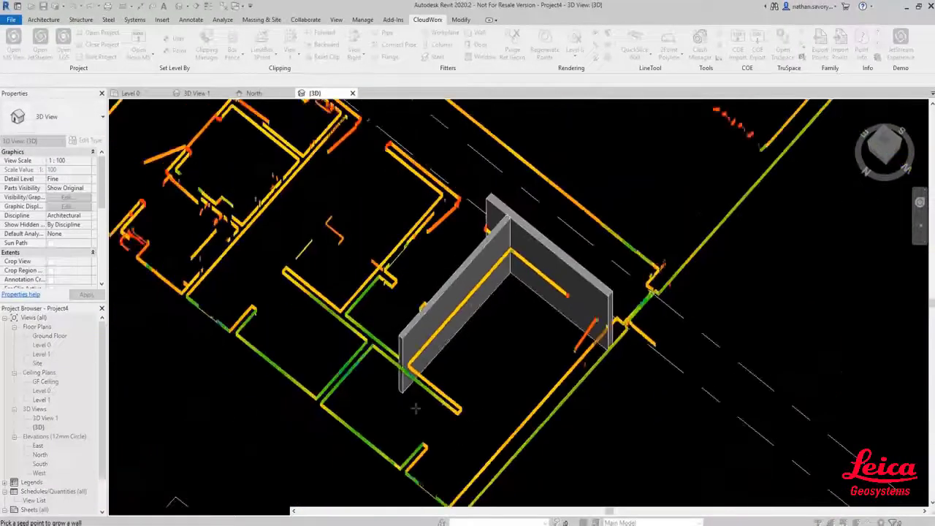
Set the Fit Wall options for the next partition to Ground Floor level, GF Ceiling top constraint and FinishFaceExterior location line
scroll(467, 387, "up", 8)
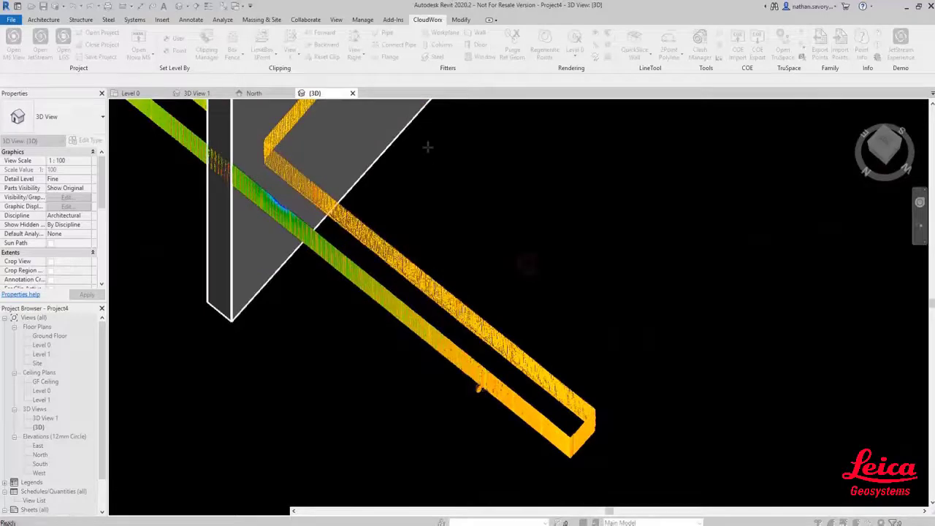
left_click(476, 32)
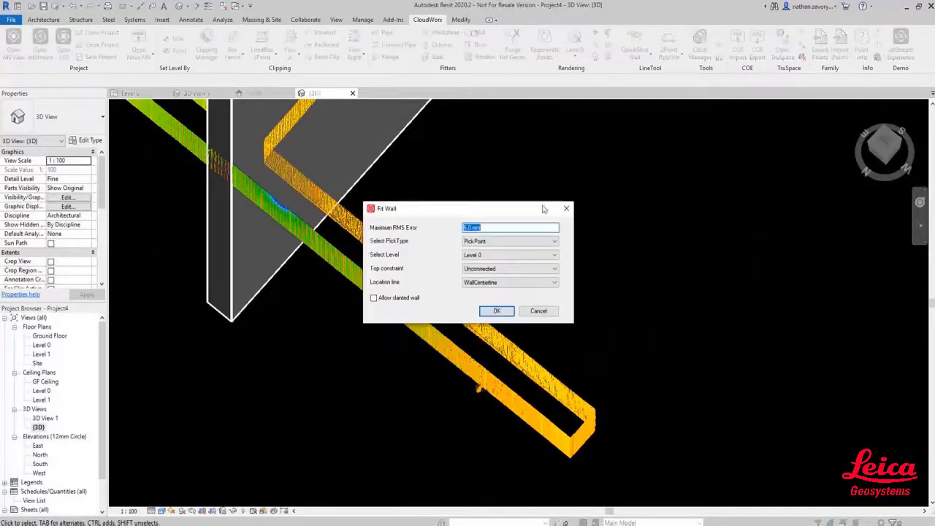
left_click(516, 256)
left_click(504, 277)
left_click(511, 269)
left_click(494, 305)
left_click(498, 282)
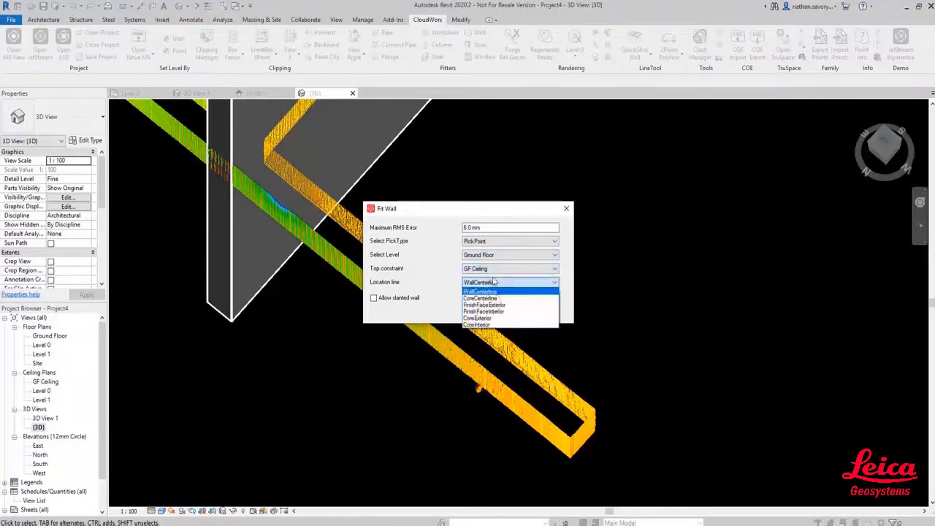
left_click(506, 305)
left_click(499, 312)
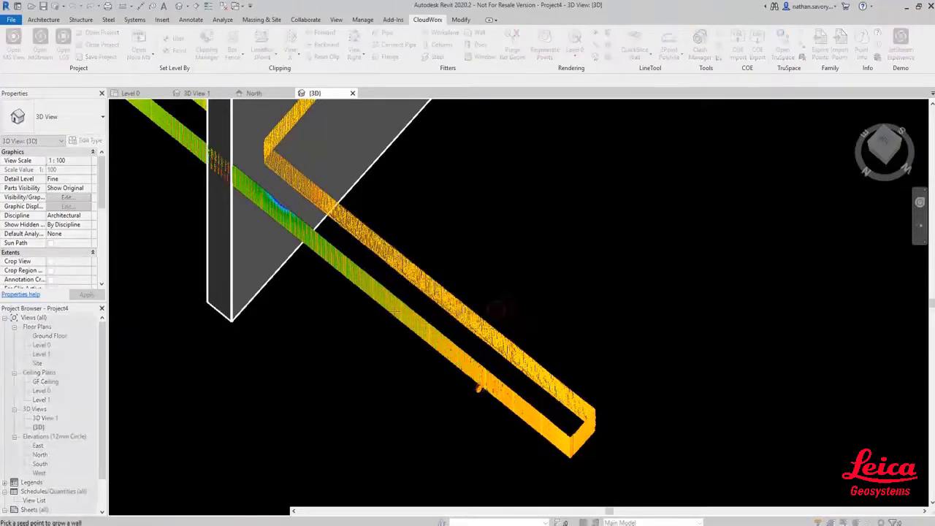
Fit the wall to the picked partition cloud with a new 155 mm thick type based on Default wall
left_click(394, 330)
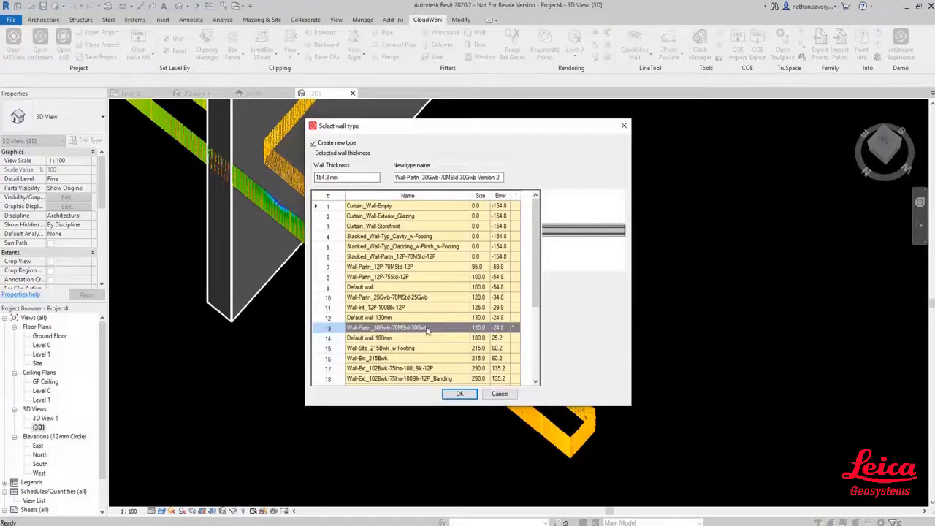
left_click(391, 287)
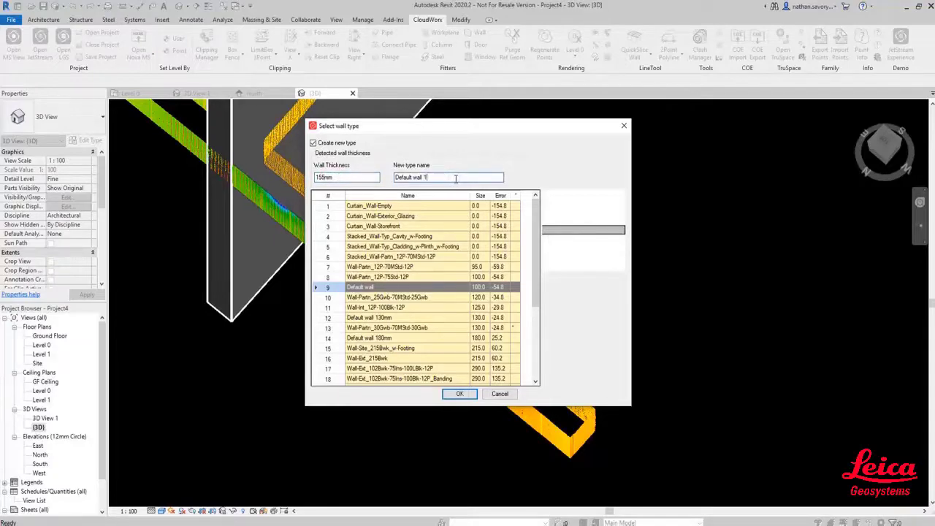
left_click(460, 394)
scroll(482, 336, "down", 6)
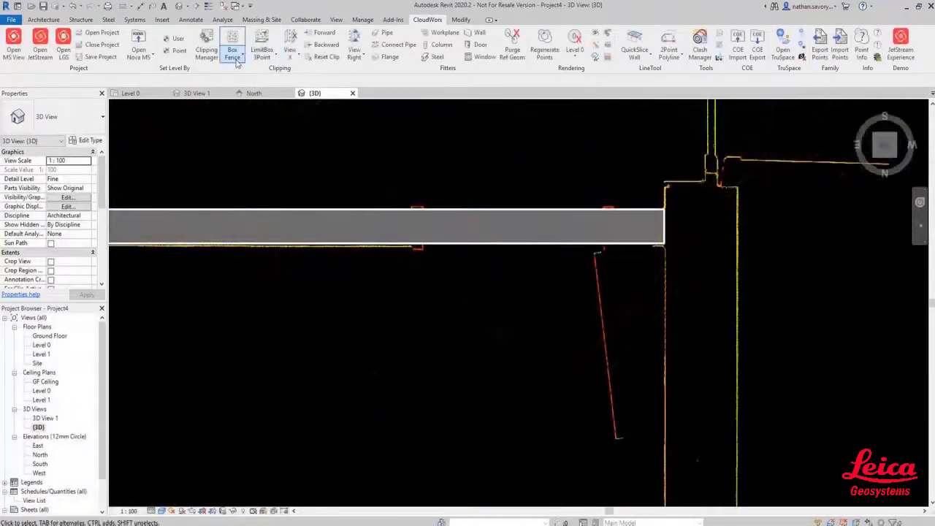
Clip the point cloud with a box fence around the corridor wall's doorway and disable the GF slice clipping
left_click(234, 58)
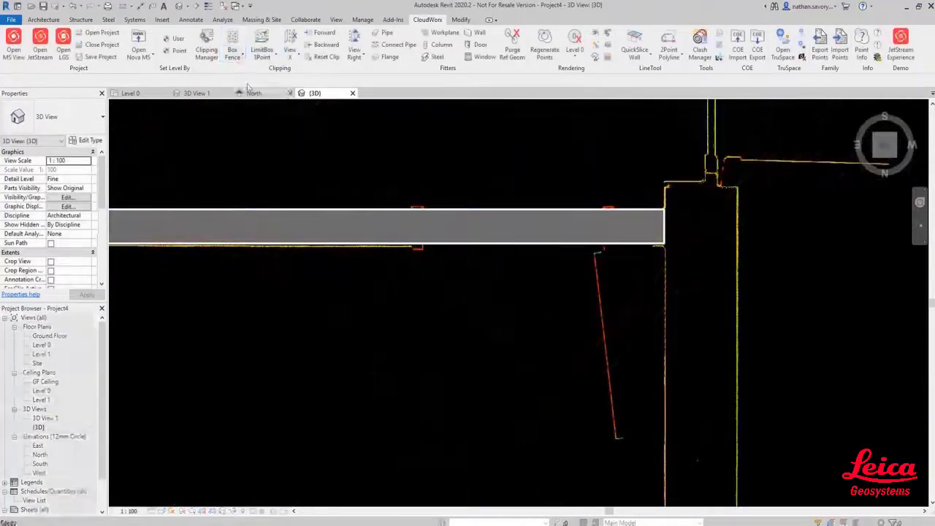
left_click_drag(393, 196, 659, 267)
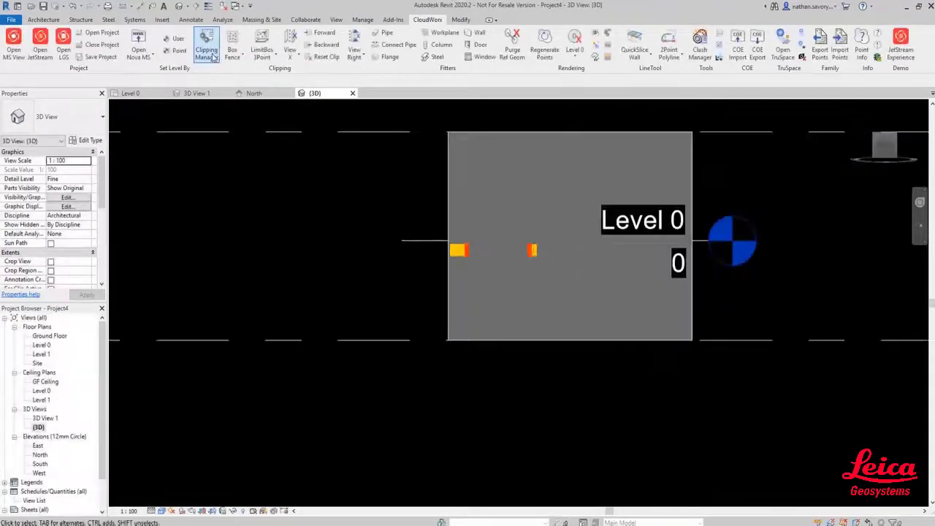
left_click(207, 51)
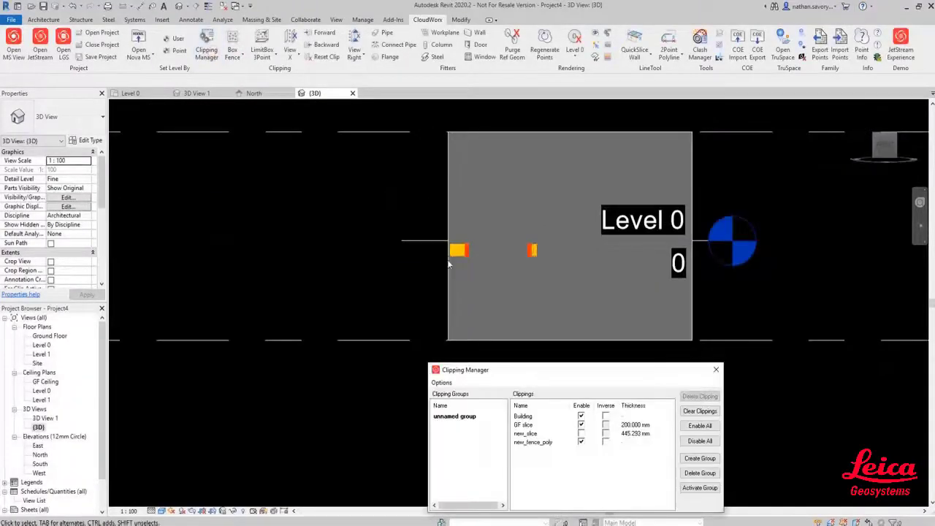
left_click(582, 434)
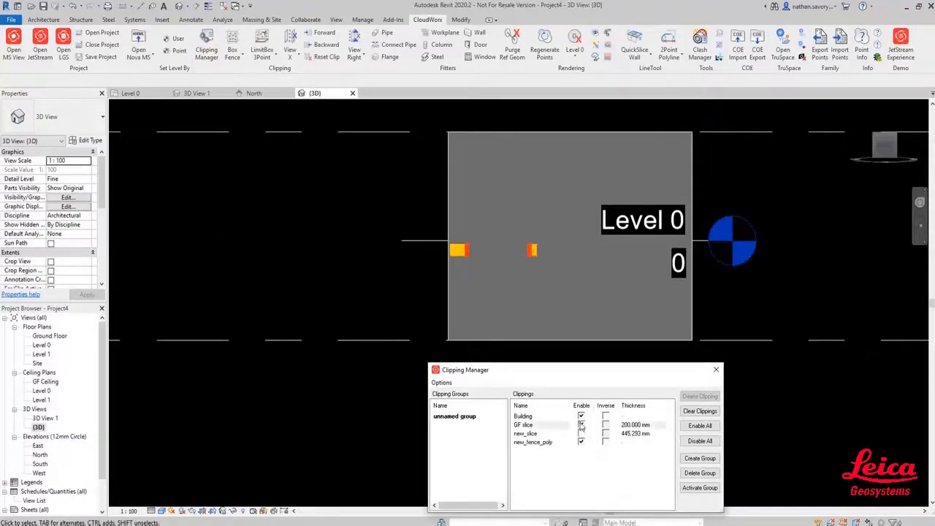
left_click(716, 370)
Fit a door to the doorway region of the cloud, using a new type 1160 mm wide and 2230 mm high named 1160 x 2230mm
middle_click_drag(483, 280, 495, 224, "shift")
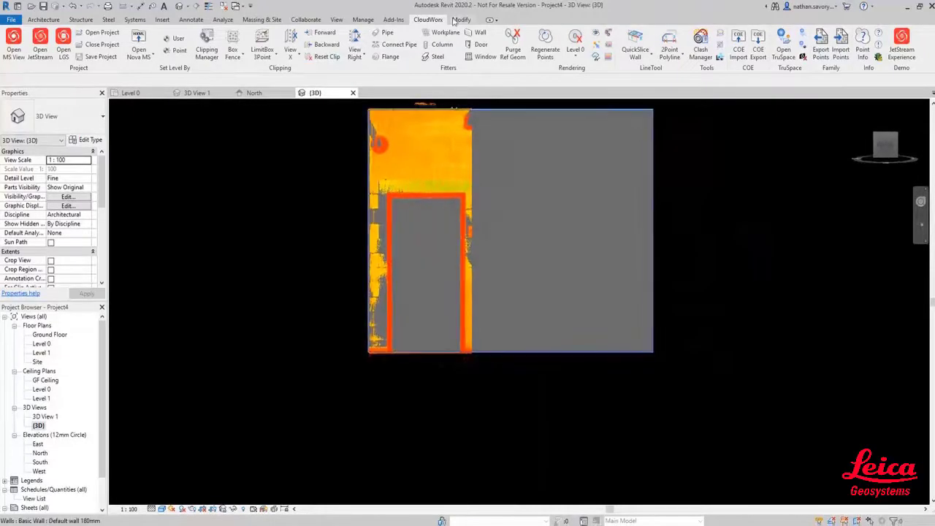
left_click(476, 44)
left_click(471, 322)
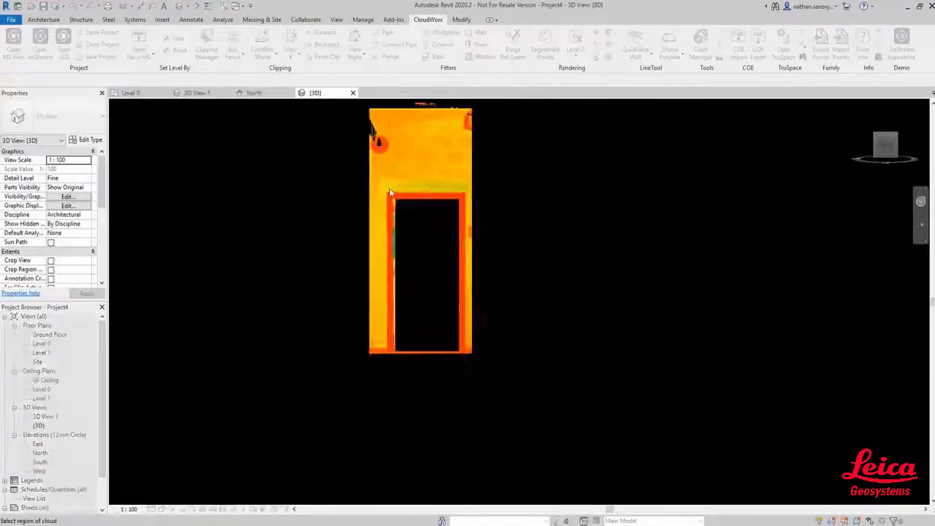
left_click_drag(382, 190, 498, 434)
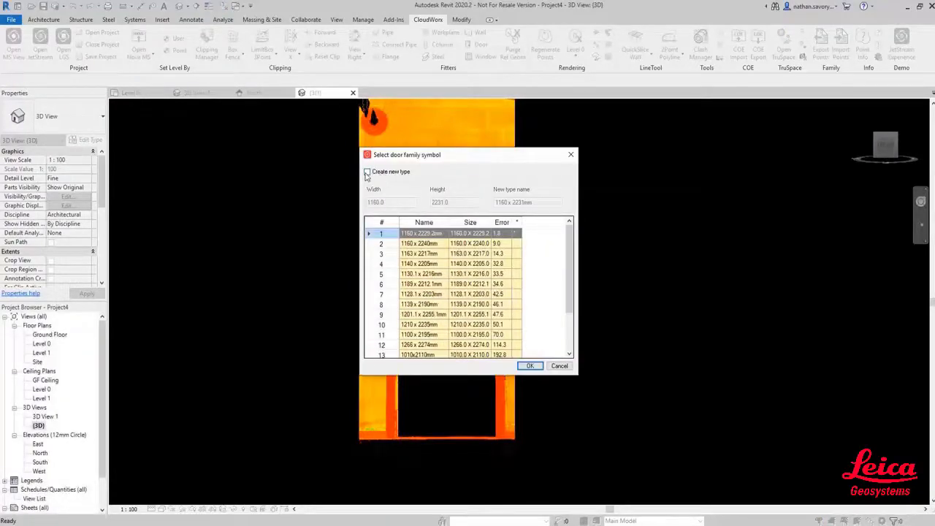
left_click(367, 172)
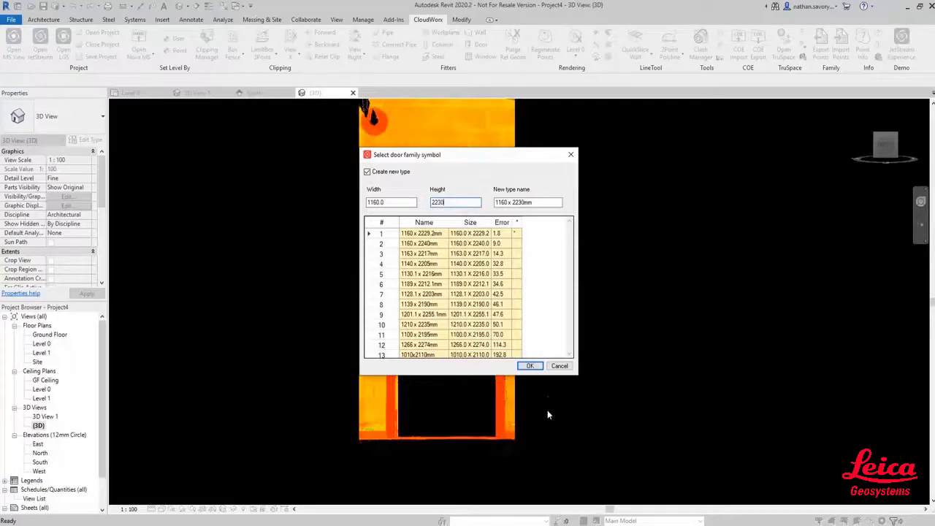
left_click(529, 366)
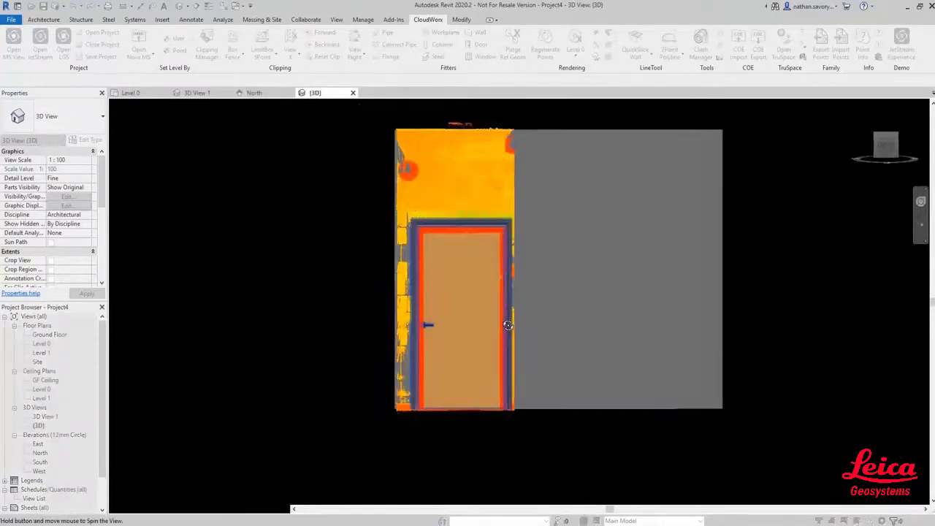
scroll(487, 315, "down", 4)
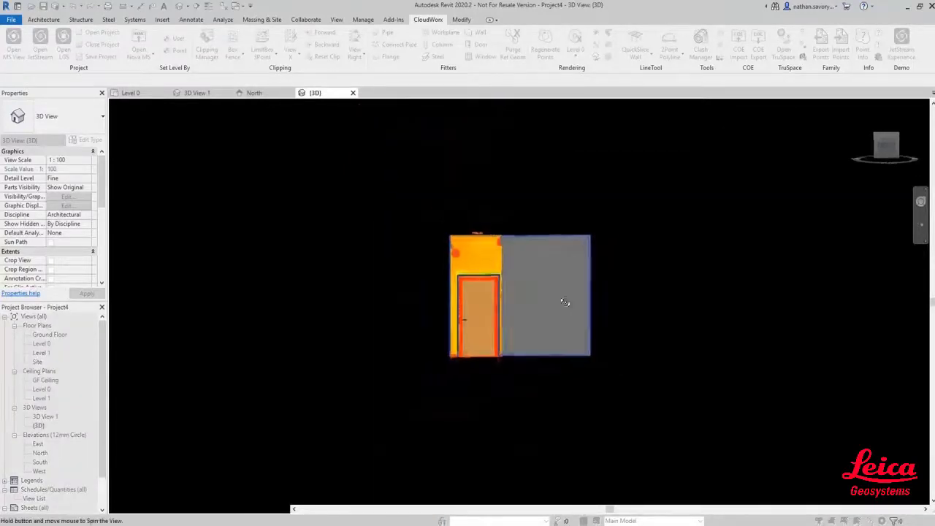
middle_click_drag(568, 304, 554, 432, "shift")
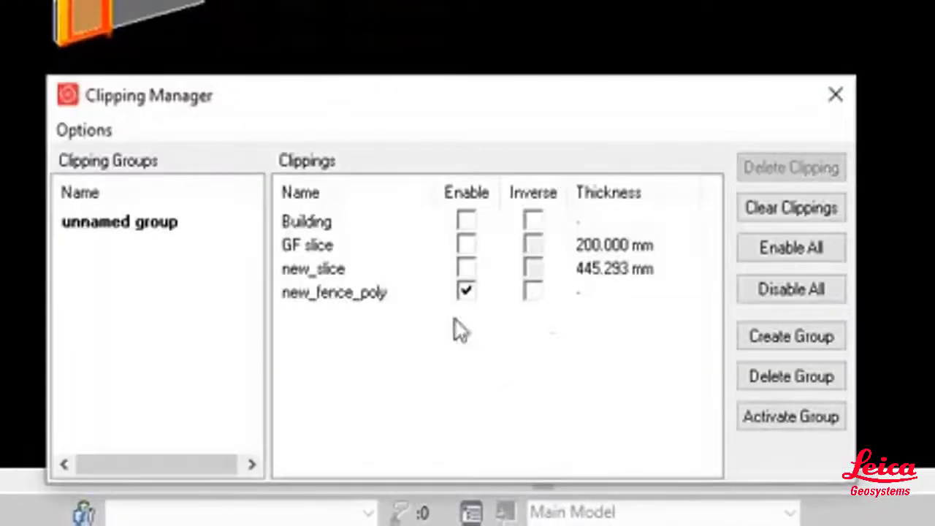
Disable the new_fence_poly clipping and enable the GF slice to show the fitted walls and door within the floor plan cloud
left_click(467, 294)
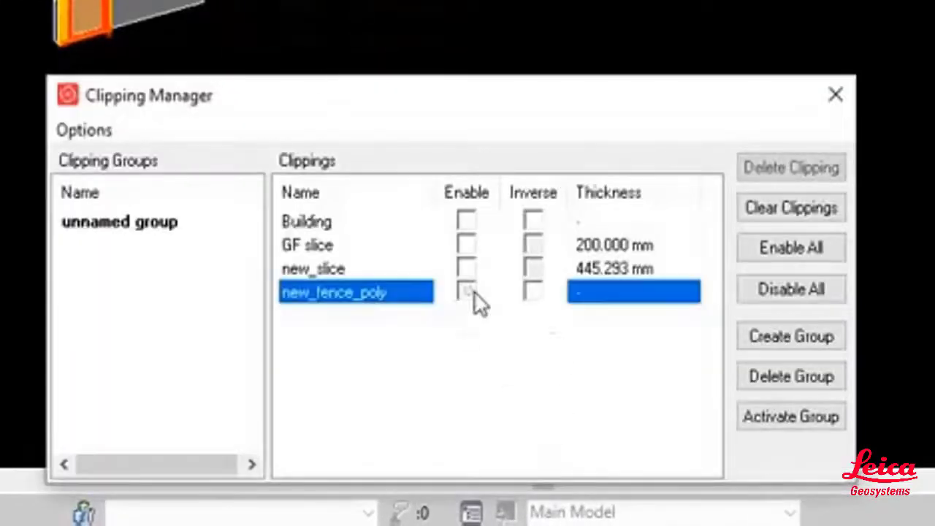
left_click(471, 296)
left_click(468, 246)
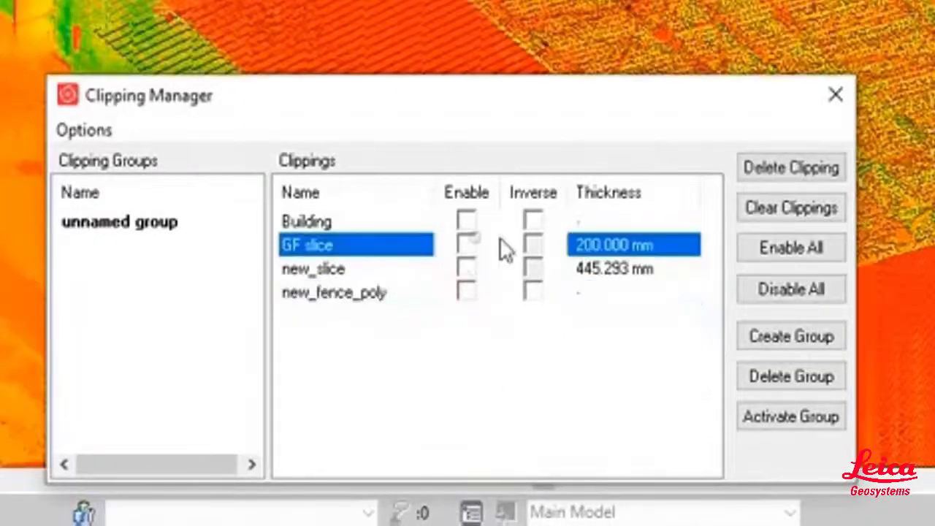
left_click(468, 245)
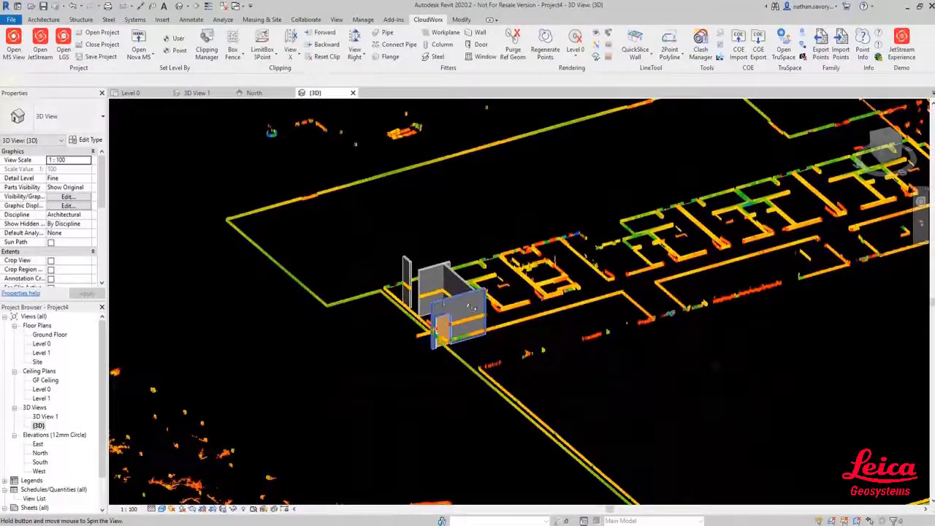
middle_click_drag(472, 307, 549, 448, "shift")
scroll(577, 347, "up", 5)
middle_click_drag(689, 272, 757, 192, "shift")
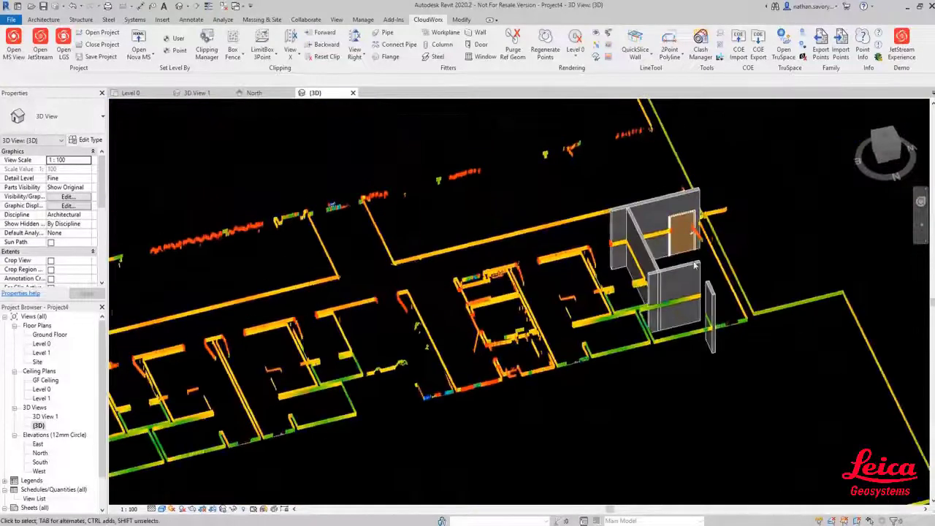
middle_click_drag(694, 267, 668, 272, "shift")
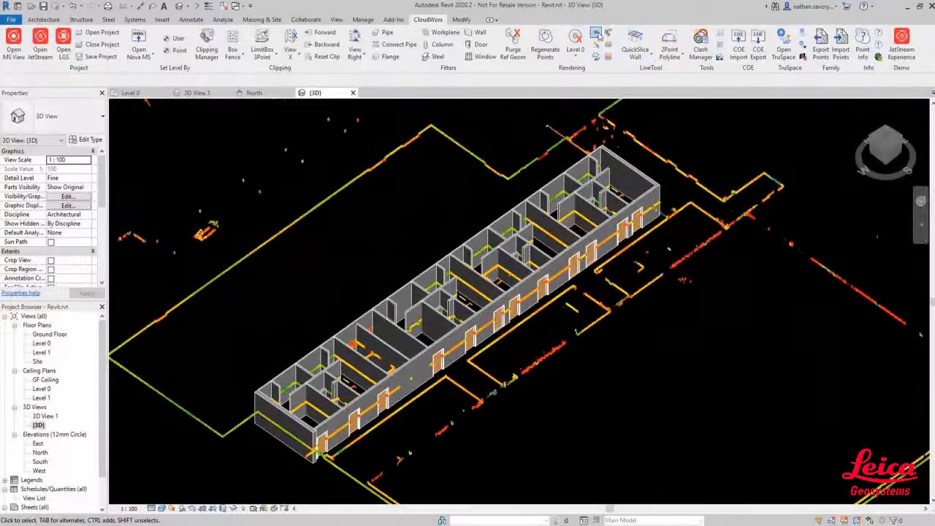
Compare the completed walls and doors with the cloud by toggling its display and shifting the slice forward and backward
left_click(596, 35)
left_click(598, 35)
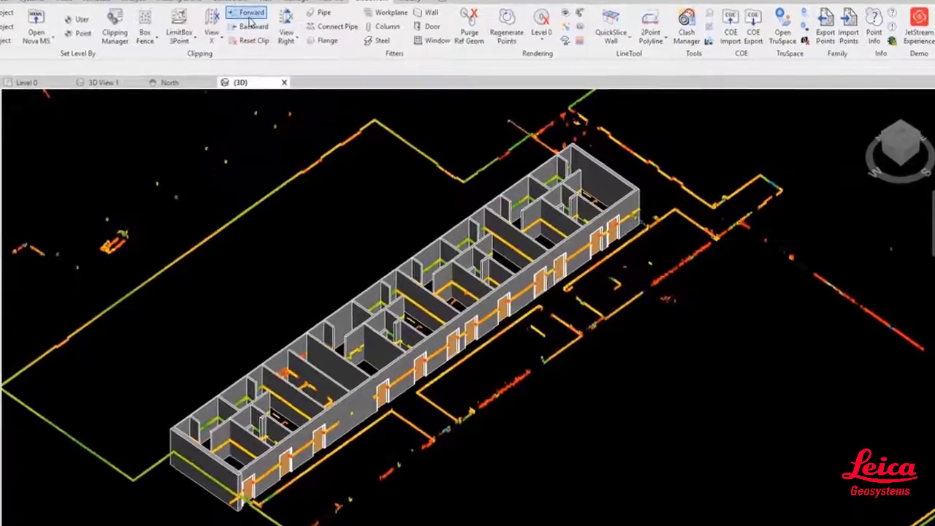
left_click(249, 14)
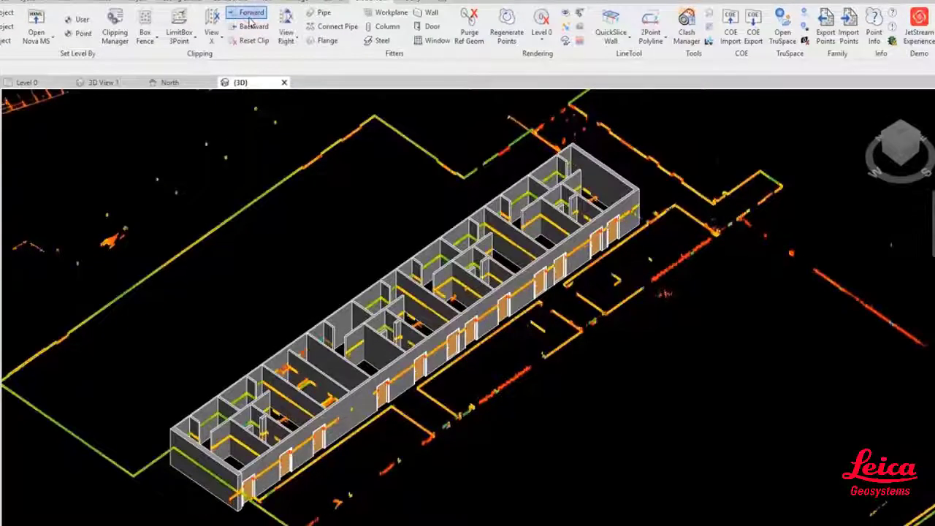
left_click(249, 17)
left_click(248, 17)
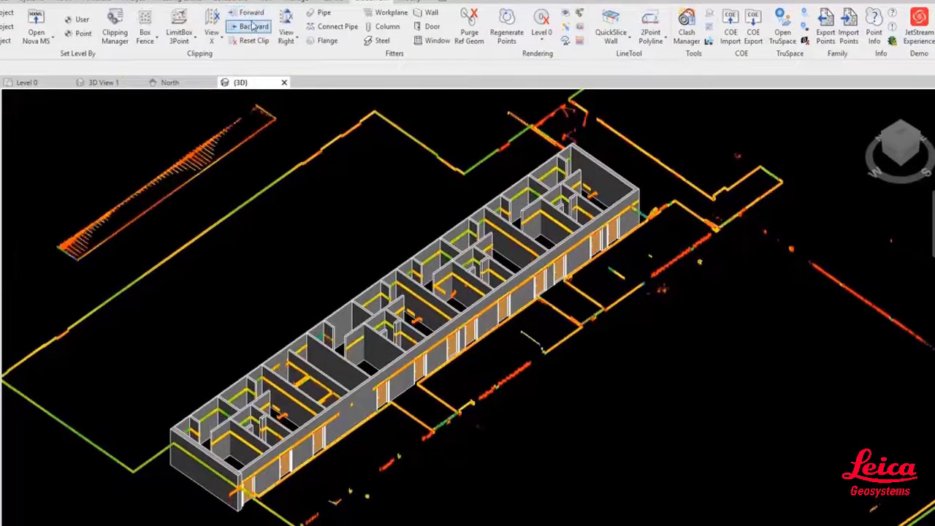
left_click(253, 29)
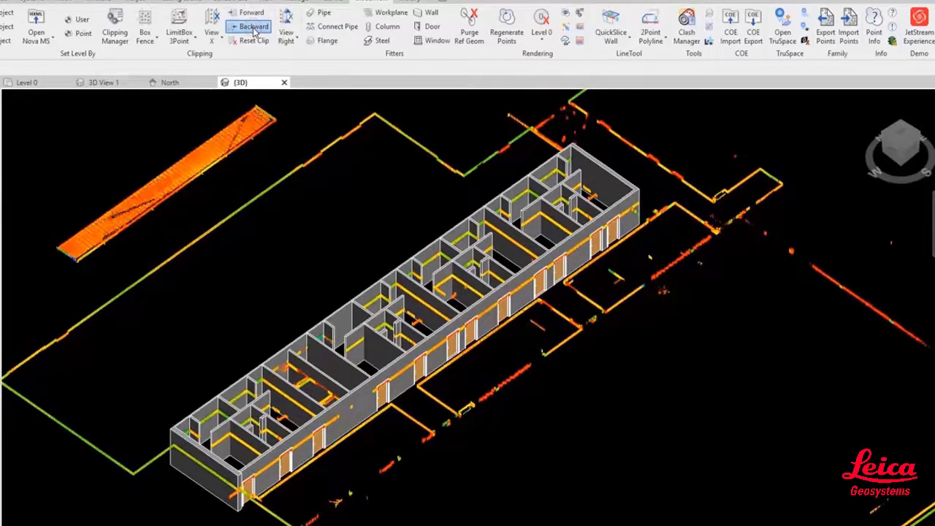
left_click(254, 29)
left_click(253, 30)
left_click(254, 29)
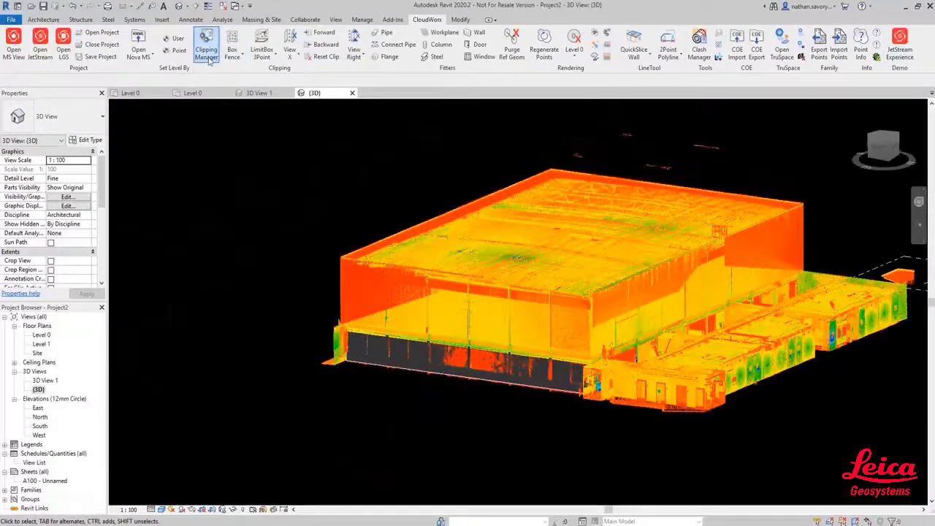
Turn the GF slice clipping on and off again to compare the sliced and full building cloud in Project2
left_click(206, 48)
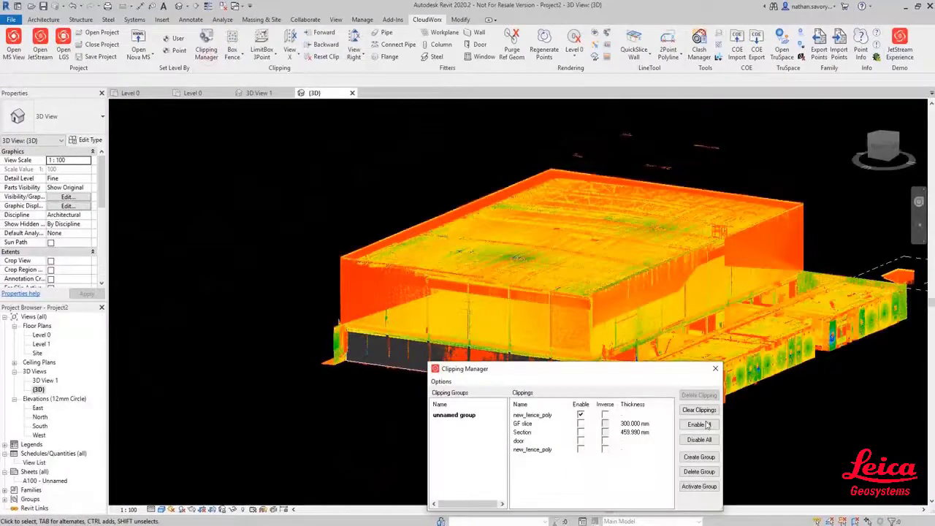
left_click(581, 425)
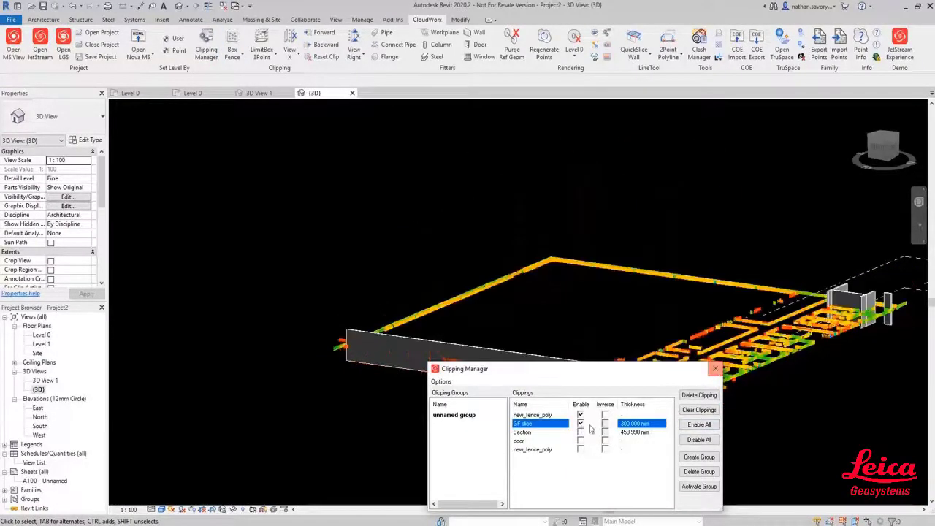
left_click(580, 425)
left_click(716, 368)
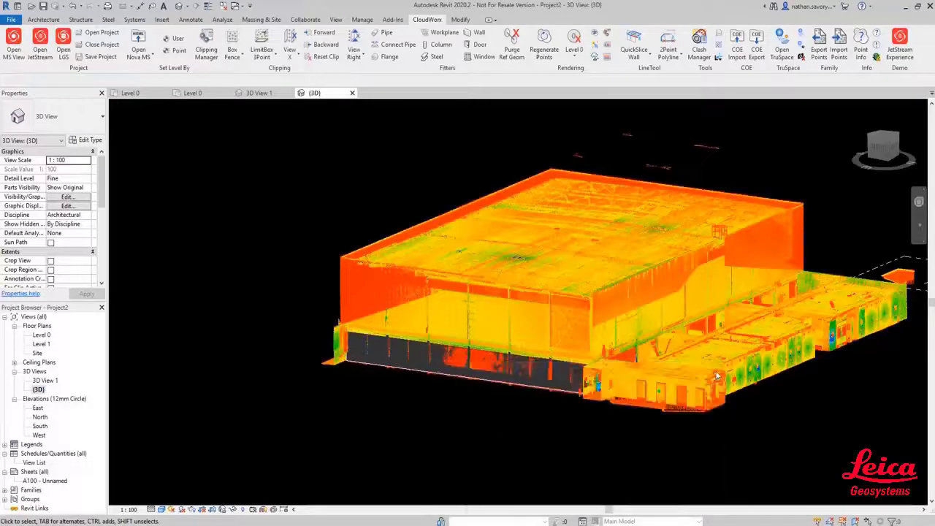
Examine in elevation how the long Default wall's top and bottom edges align with the hall's point cloud
left_click(878, 150)
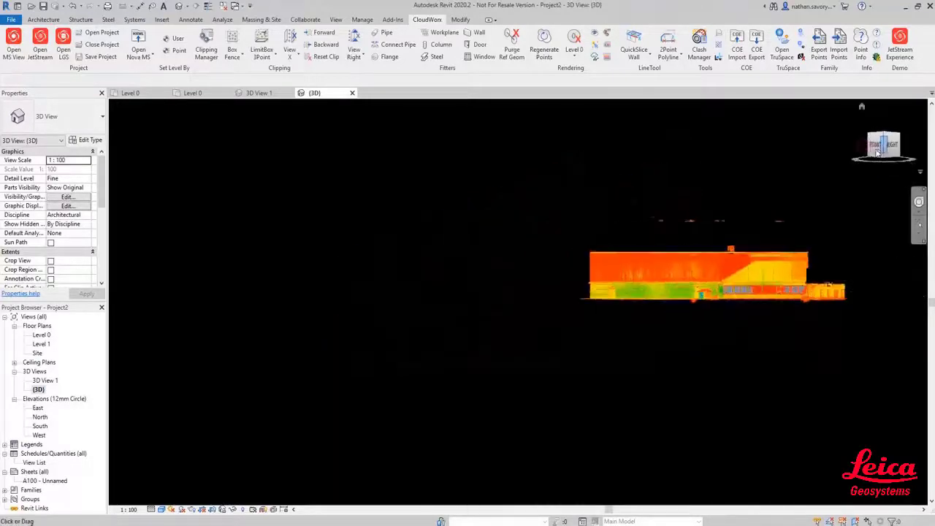
scroll(541, 328, "up", 10)
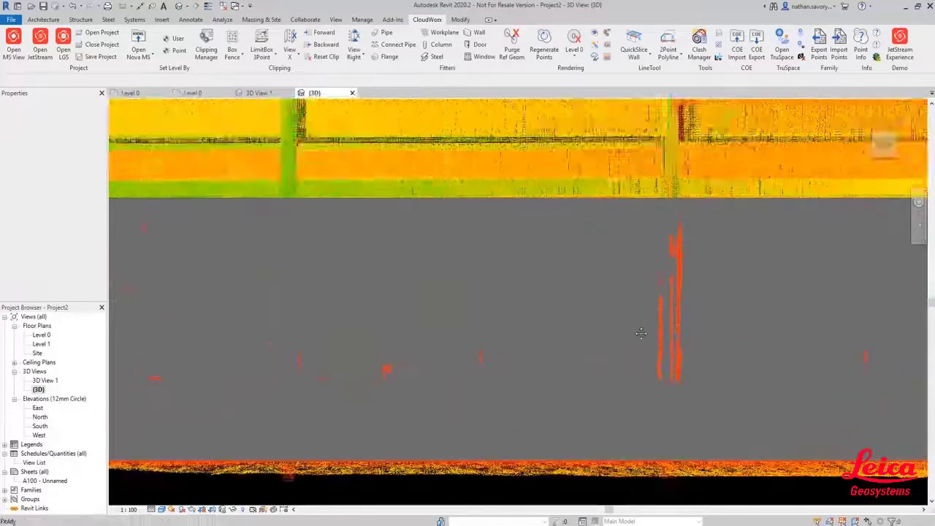
scroll(633, 326, "down", 4)
scroll(577, 296, "down", 1)
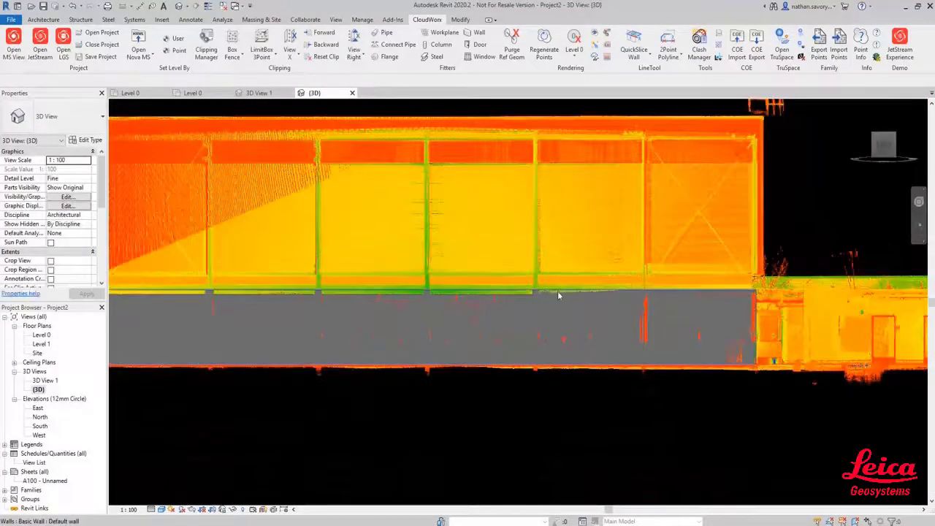
left_click(557, 290)
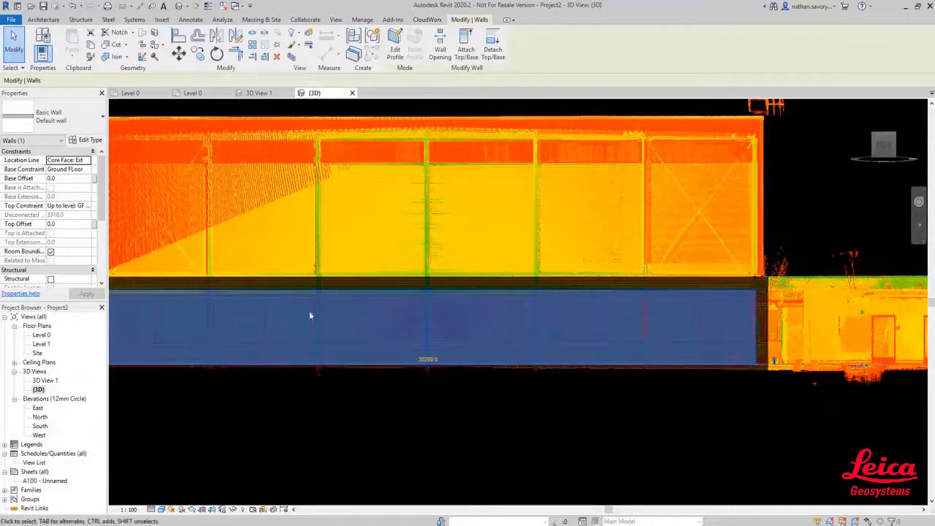
key("Escape")
scroll(585, 310, "up", 5)
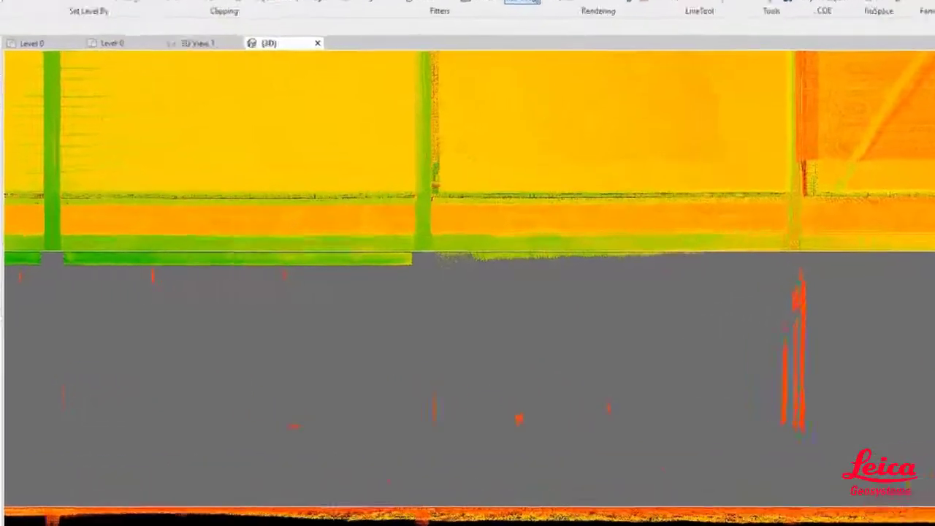
Fit a Windows_Sgl_Plain window with Fence picking and Auto Fit, fencing the window bay between two columns of the long wall
left_click(483, 56)
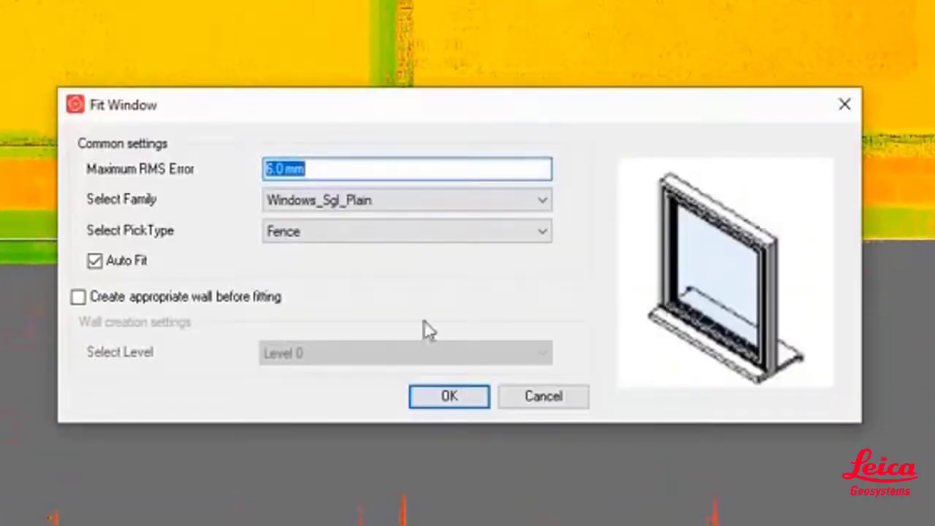
left_click(474, 396)
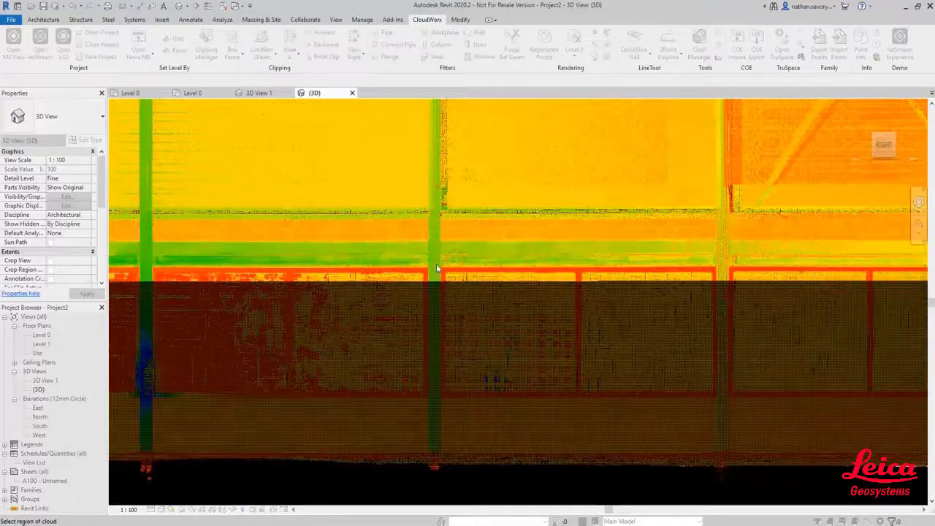
left_click_drag(436, 264, 720, 401)
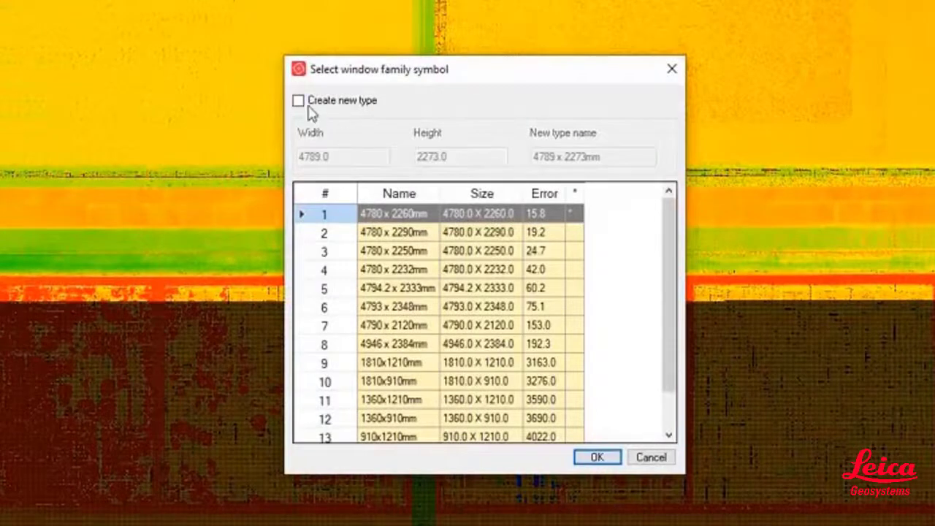
Create a new window type 4790 mm wide and 2275 mm high and place the fitted window with it
left_click(298, 100)
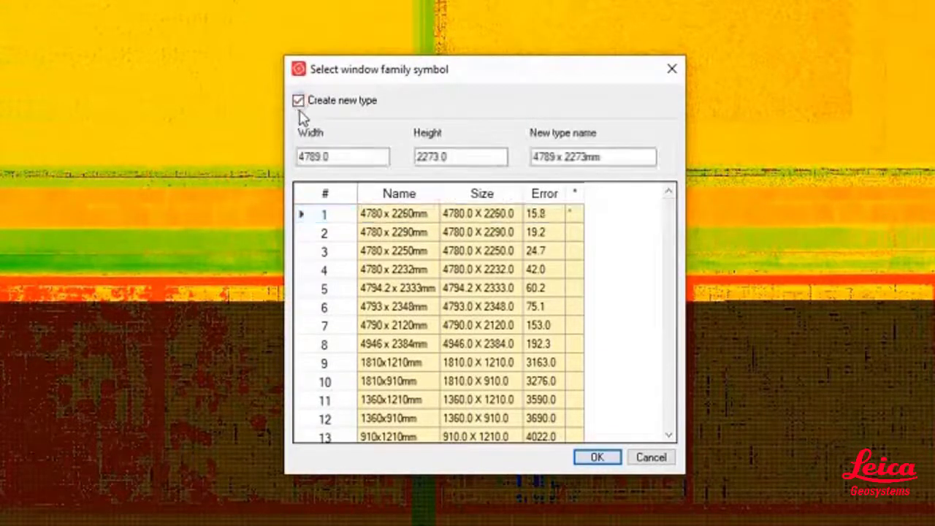
left_click(338, 158)
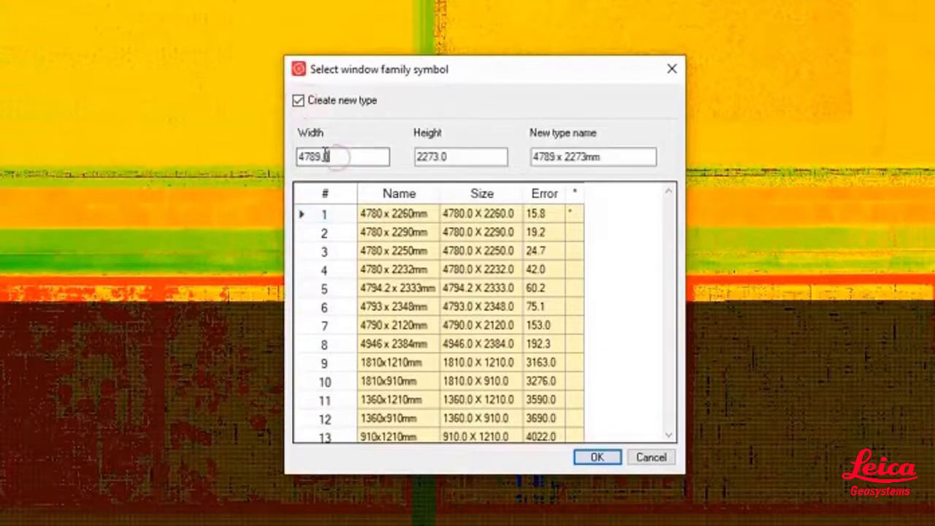
key("BackSpace")
key("BackSpace")
type("90")
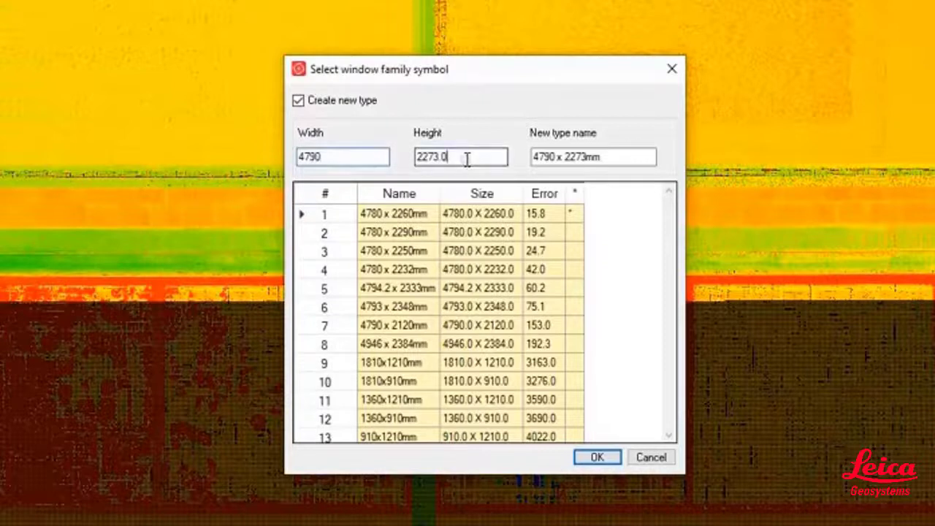
key("BackSpace")
key("BackSpace")
key("BackSpace")
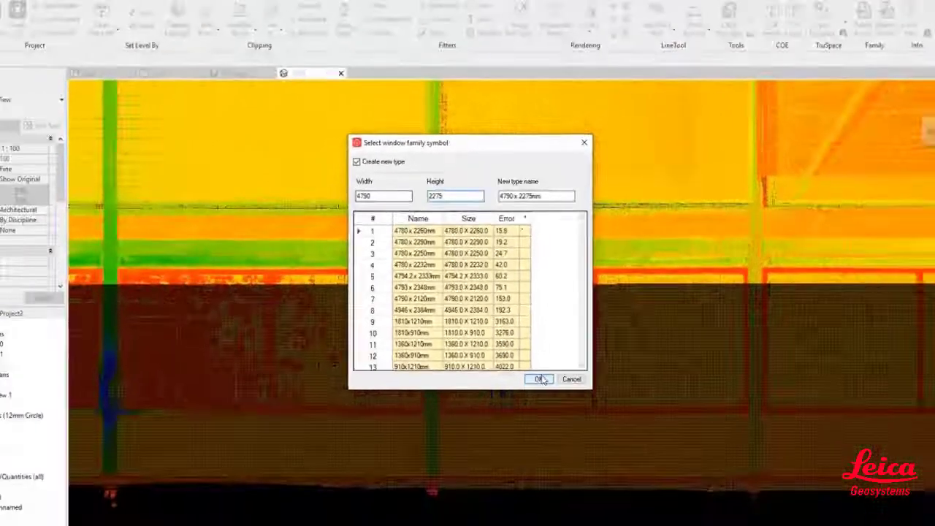
left_click(597, 457)
Hide the point cloud and inspect the windows fitted along the long wall from a slightly tilted view
scroll(427, 275, "down", 2)
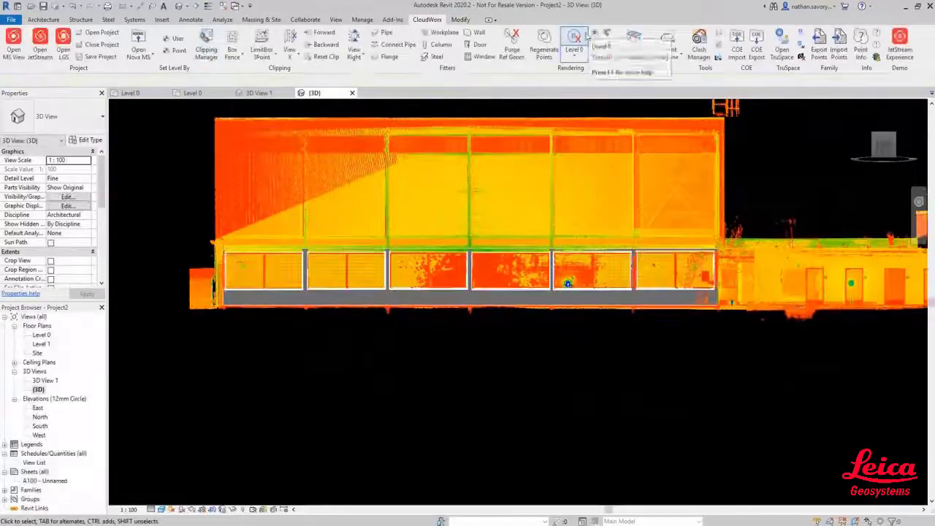
left_click(595, 34)
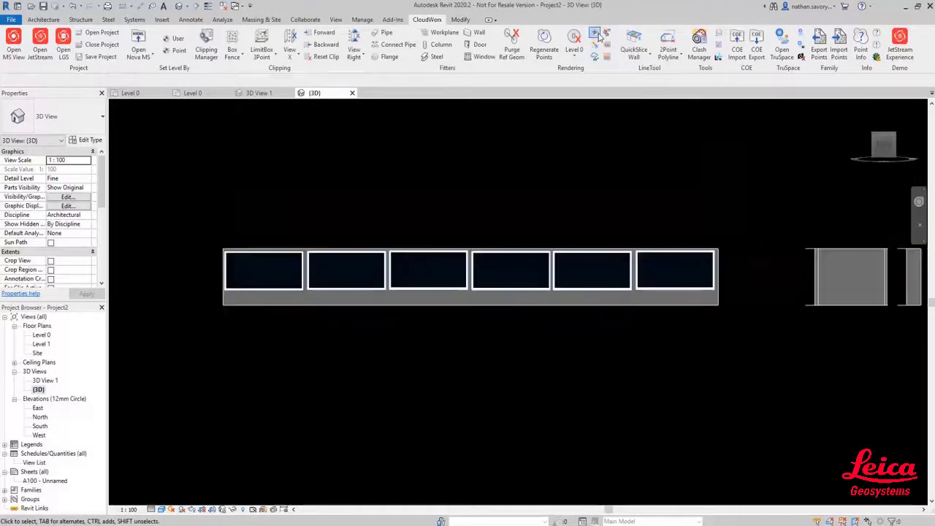
middle_click_drag(520, 290, 534, 322, "shift")
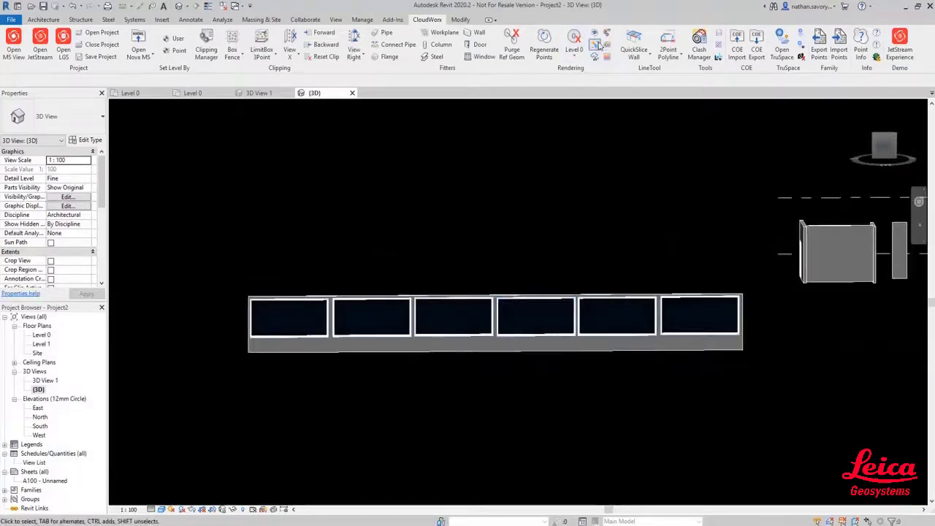